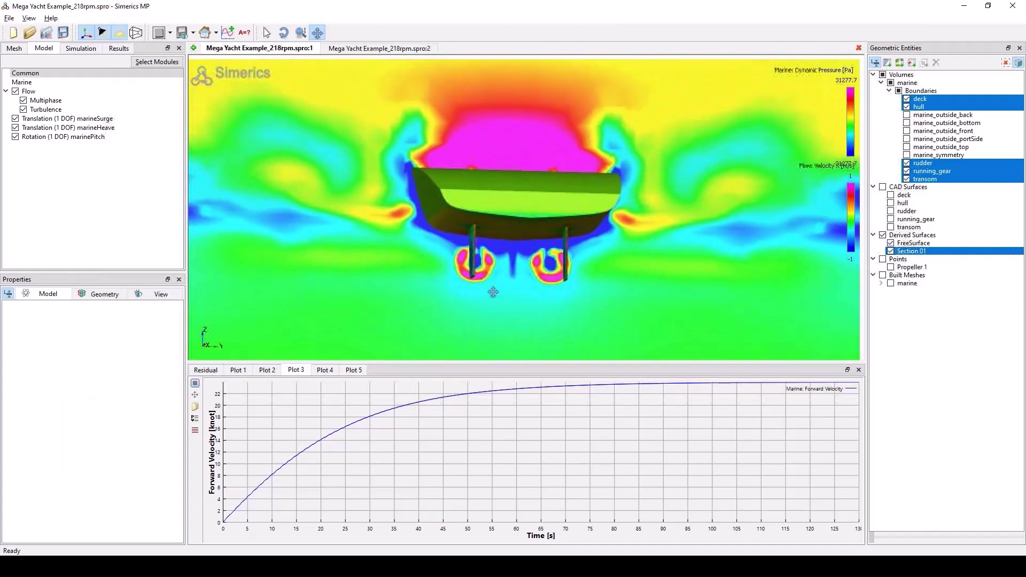
- Add FreeSurface to the 3D display, examine the Section 01 velocity wake around the rudders, and hide Section 01
ctrl+click(909, 244)
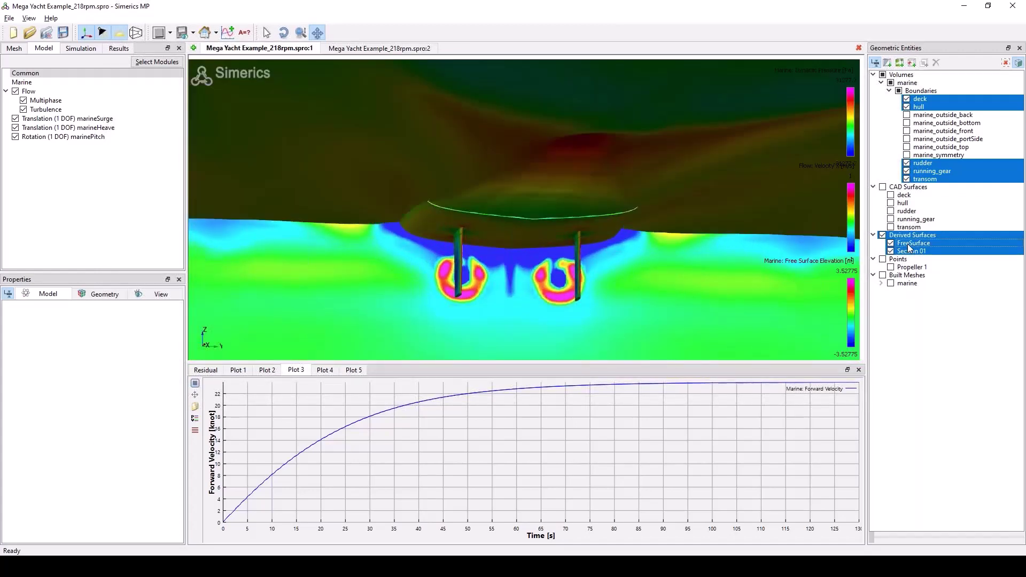
scroll(480, 264, up, 3)
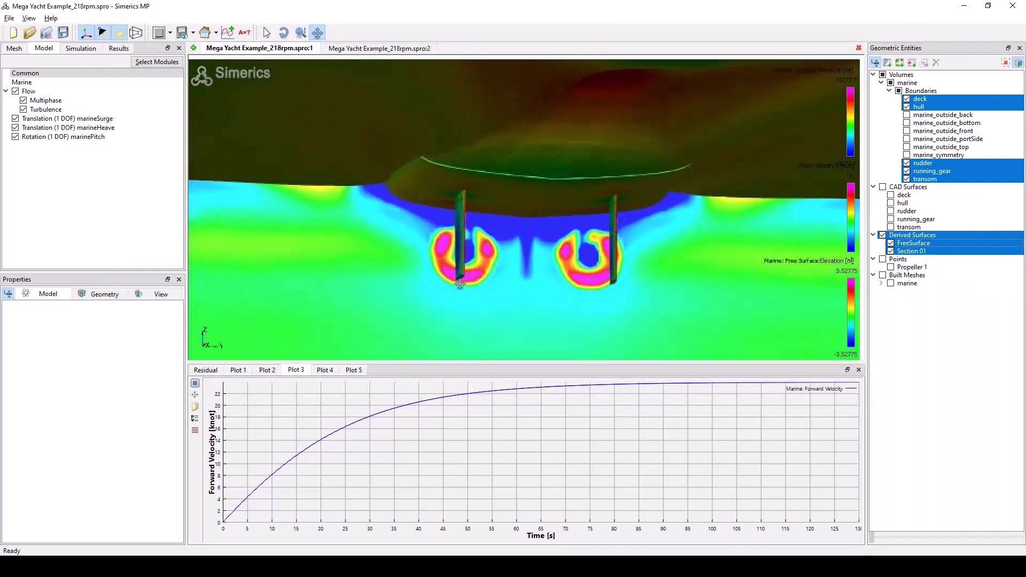
scroll(396, 284, down, 4)
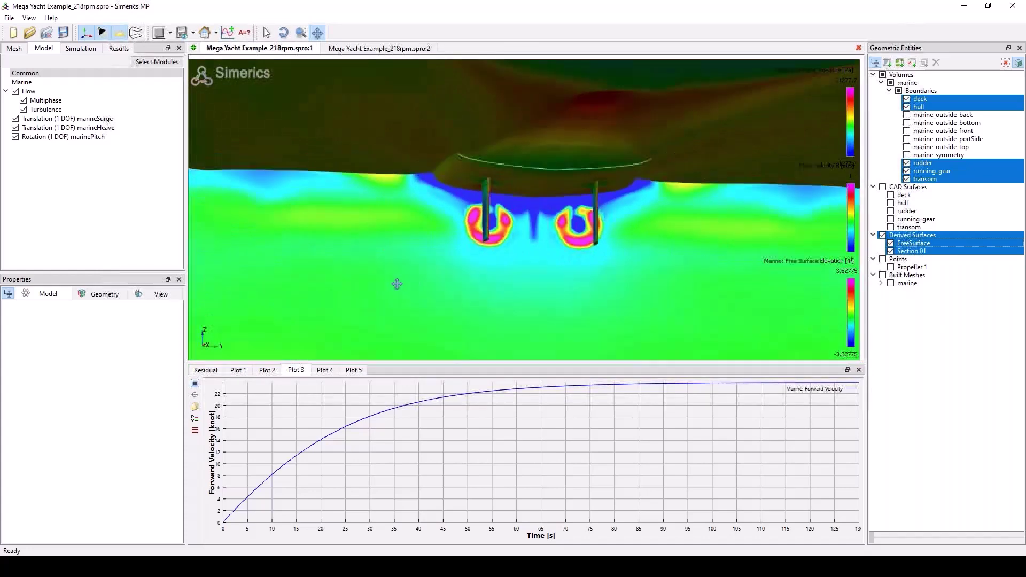
scroll(483, 244, up, 4)
scroll(497, 246, up, 2)
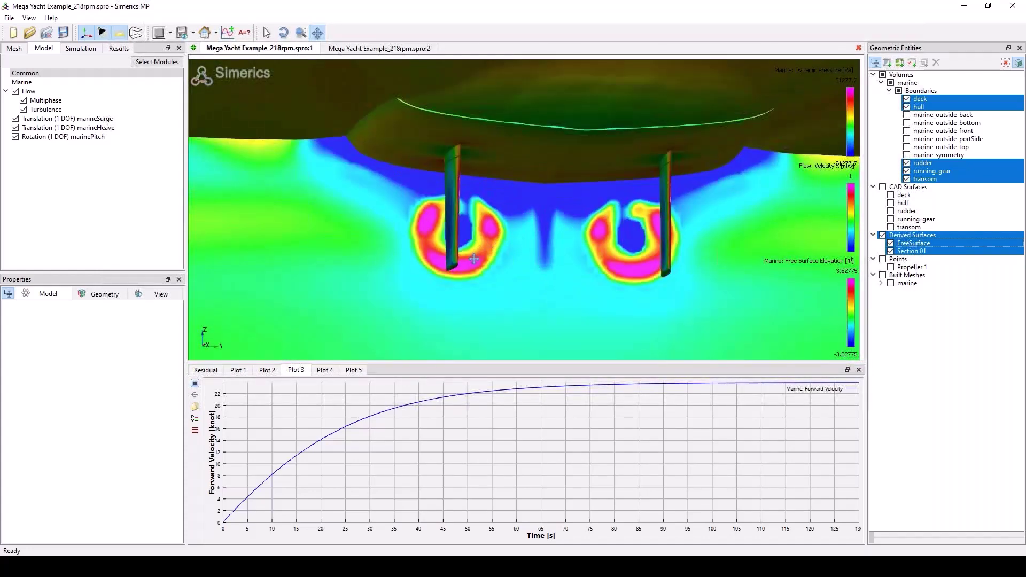
scroll(474, 261, up, 2)
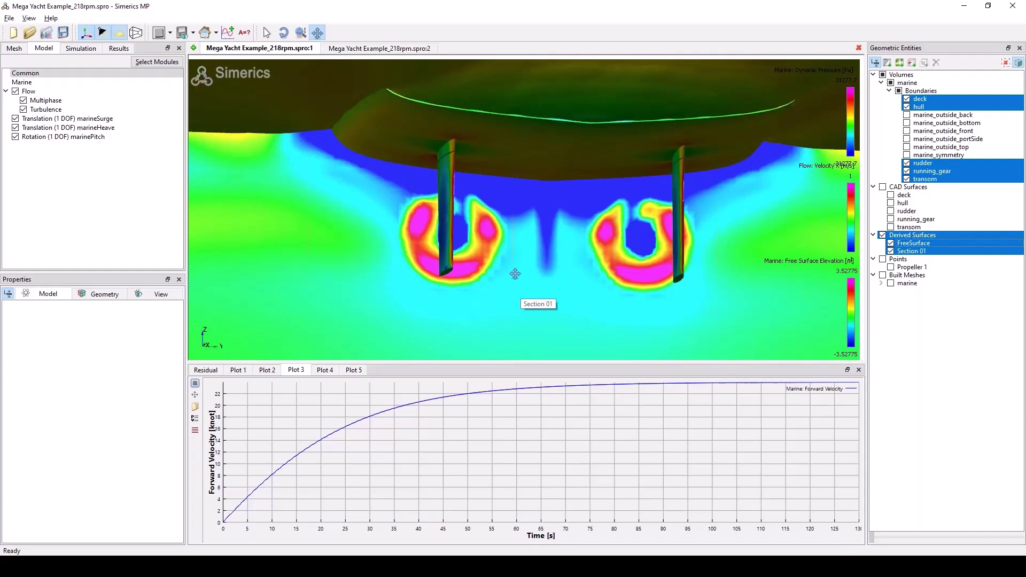
scroll(516, 273, down, 3)
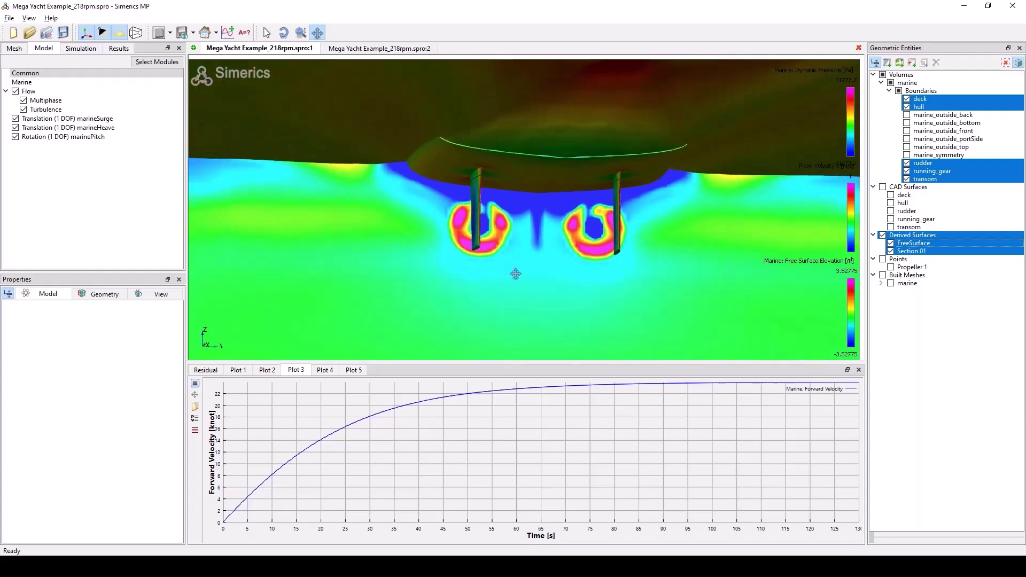
ctrl+click(912, 255)
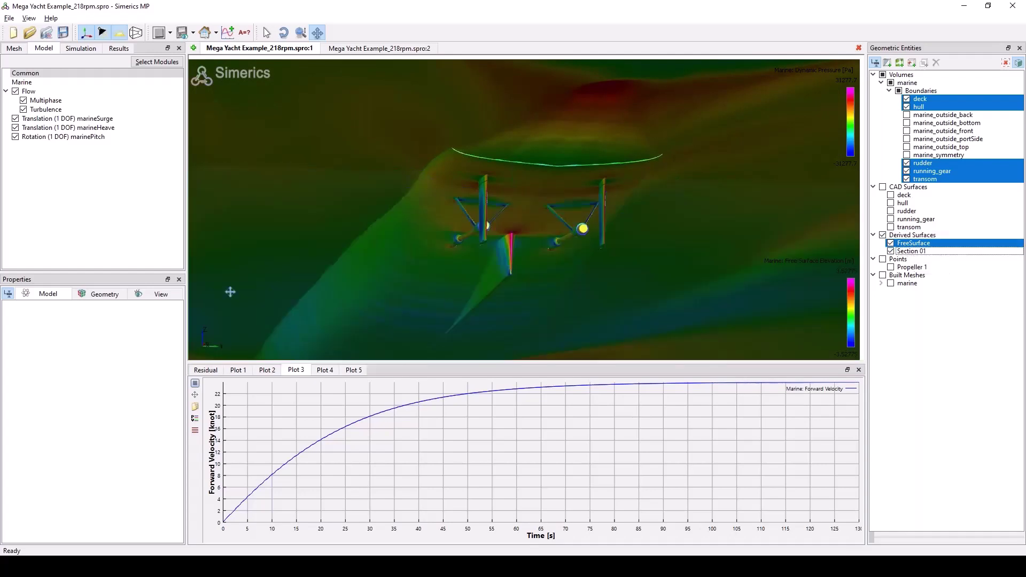
- Open the global expression editor, review the Expression Editor slide in PowerPoint, and return to Simerics MP
click(242, 34)
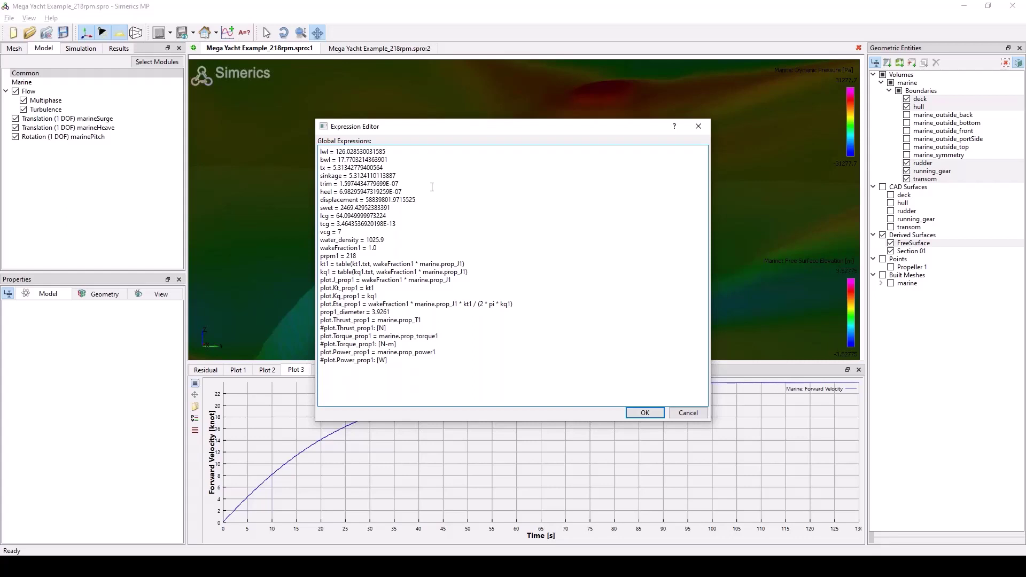
key(alt+Tab)
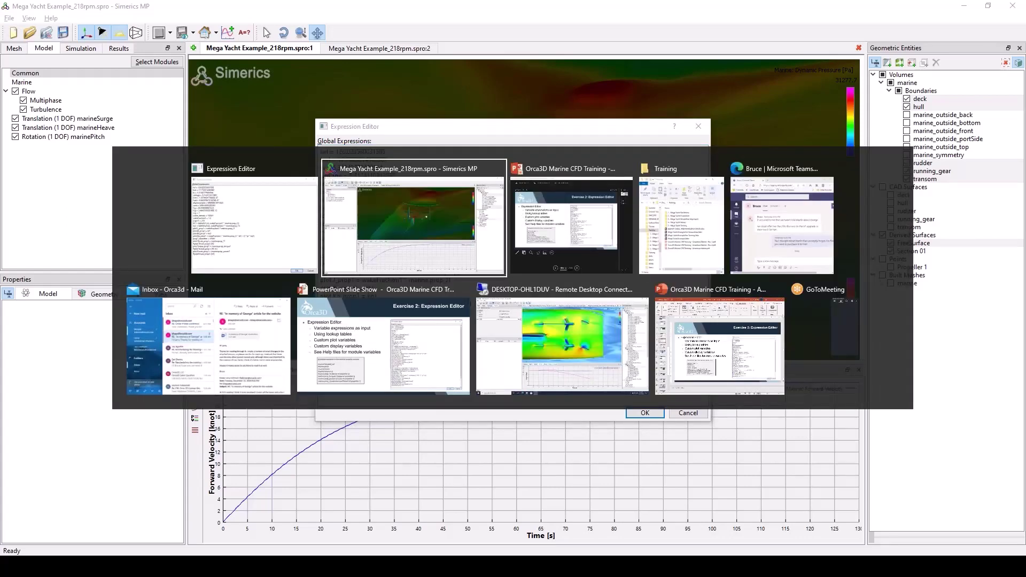
key(alt+Tab)
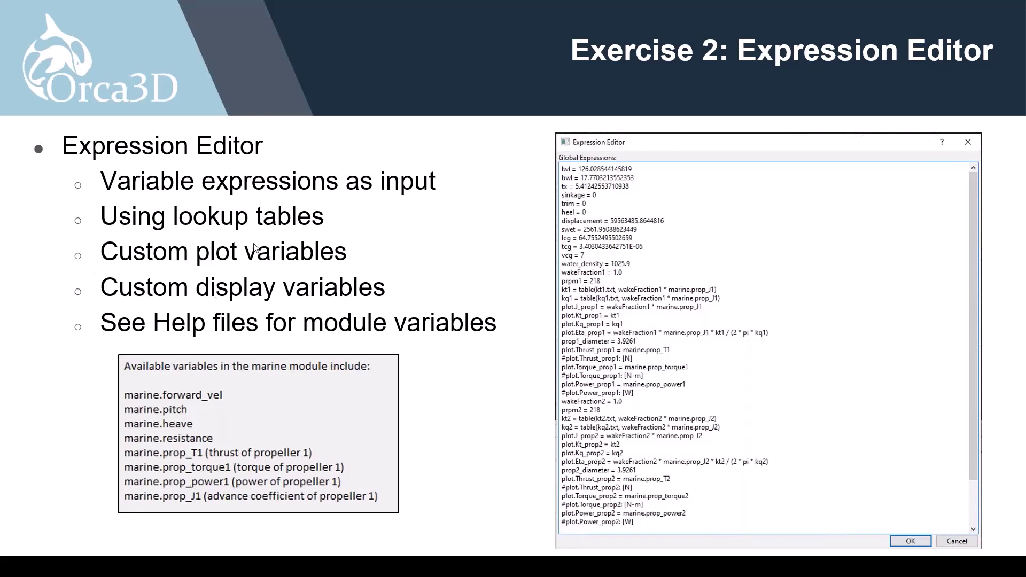
key(alt+Tab)
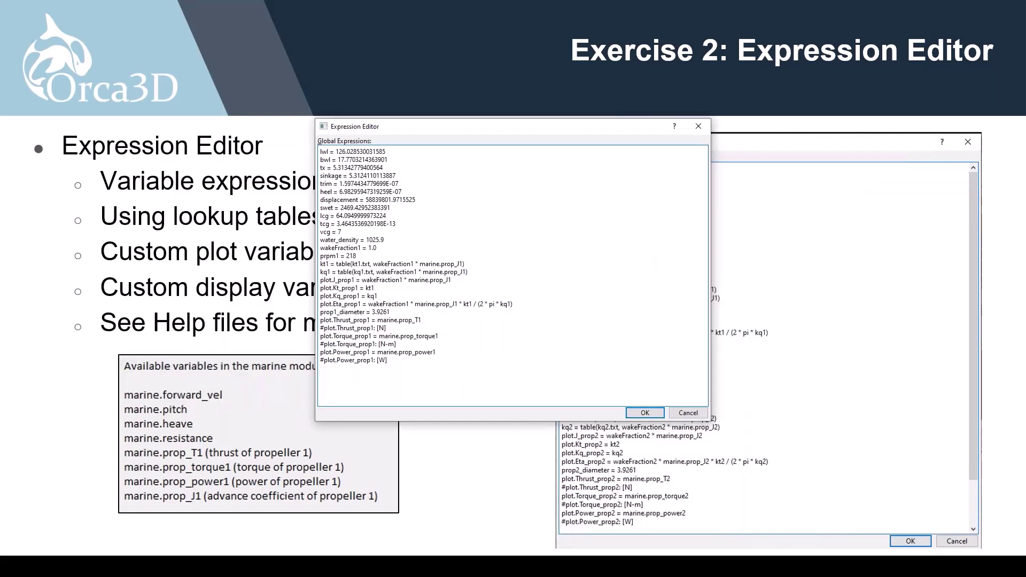
mouse_move(577, 567)
click(577, 541)
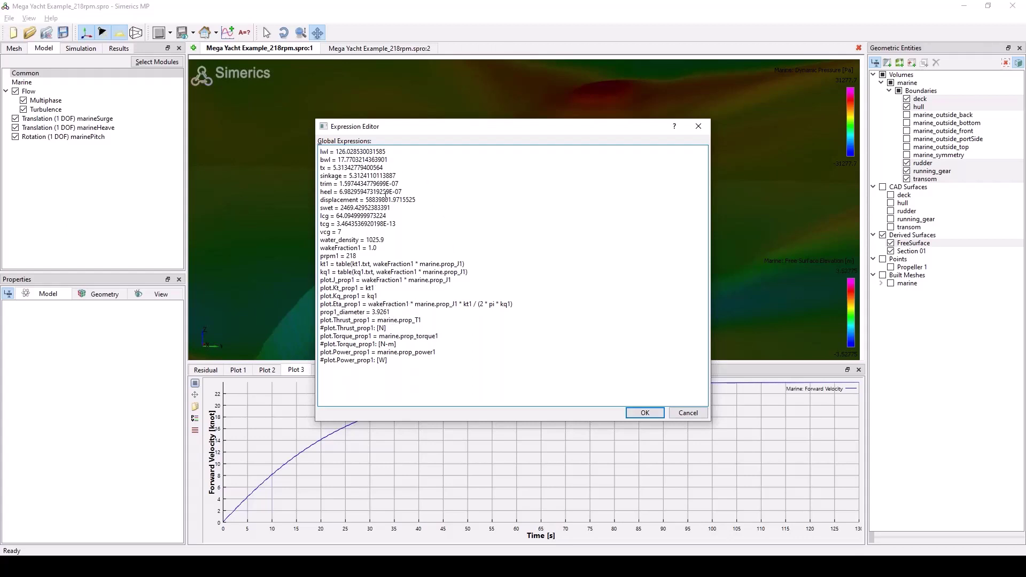
- Highlight the hull variables from lwl through vcg in the global expressions, and close the editor without saving changes
click(389, 160)
drag(360, 231, 309, 148)
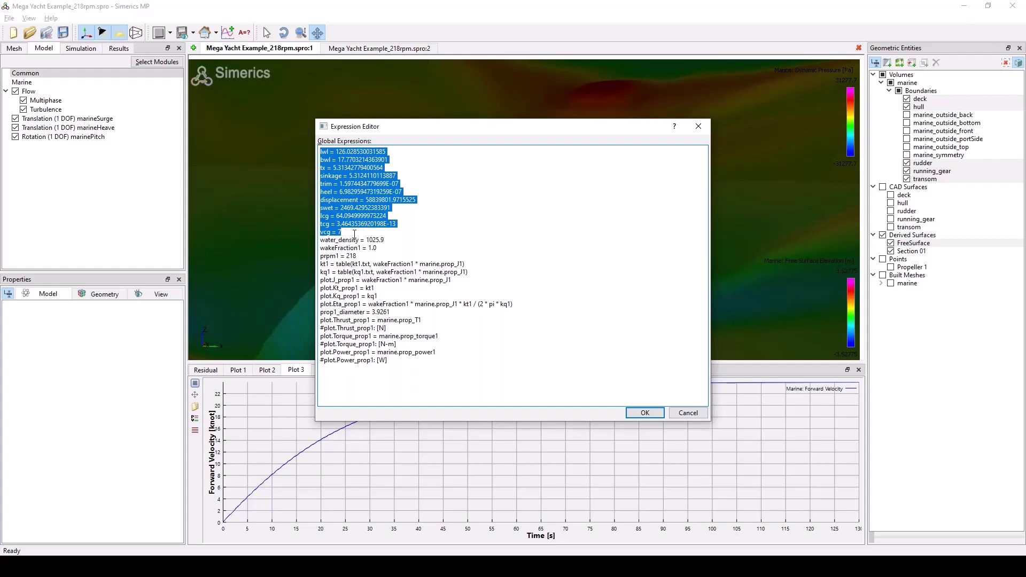
click(407, 233)
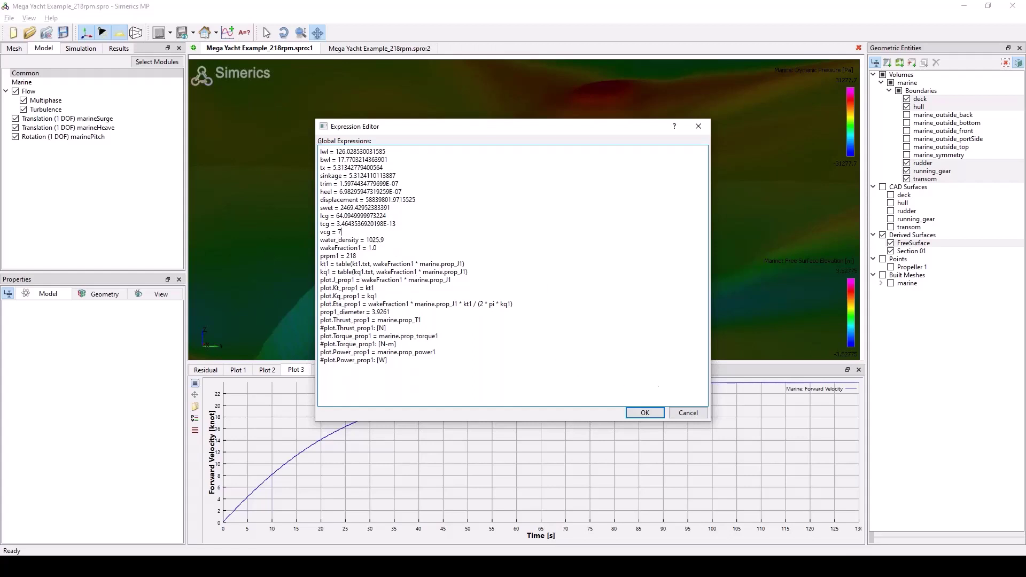
click(689, 415)
- Show the Marine module's properties with more height and width, and expand the Propulsion Option settings
click(27, 83)
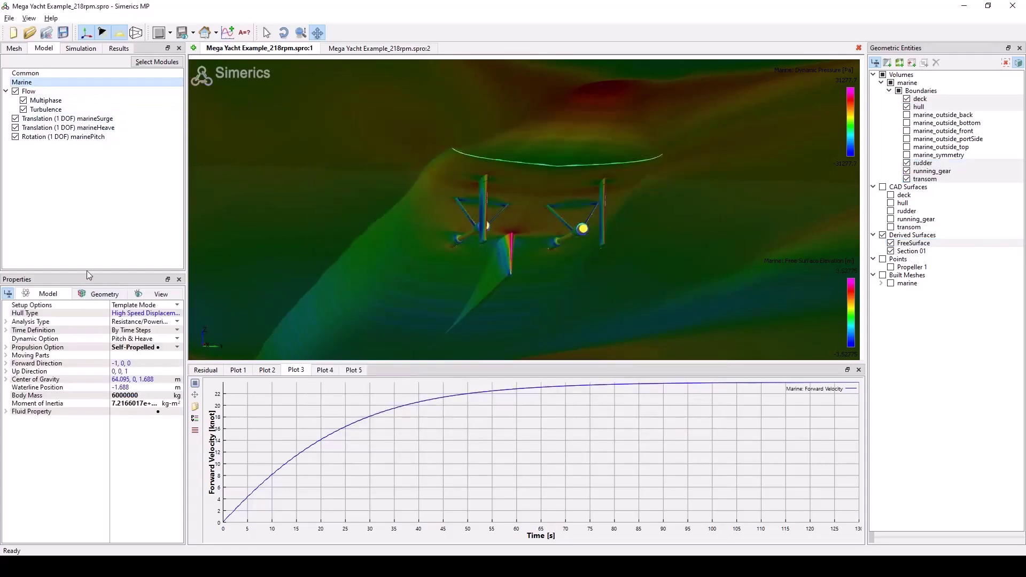
drag(87, 272, 86, 209)
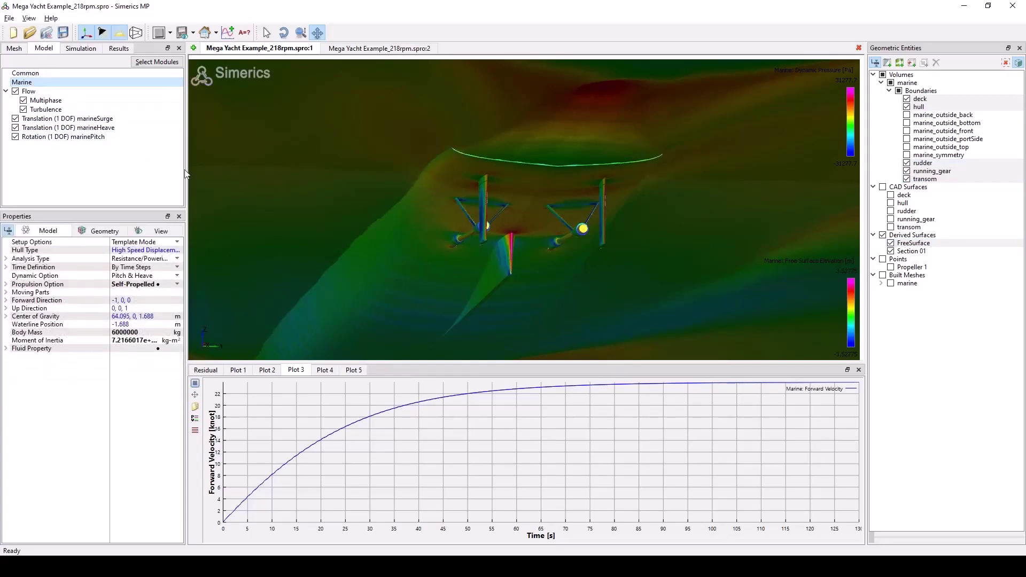
drag(186, 174, 267, 174)
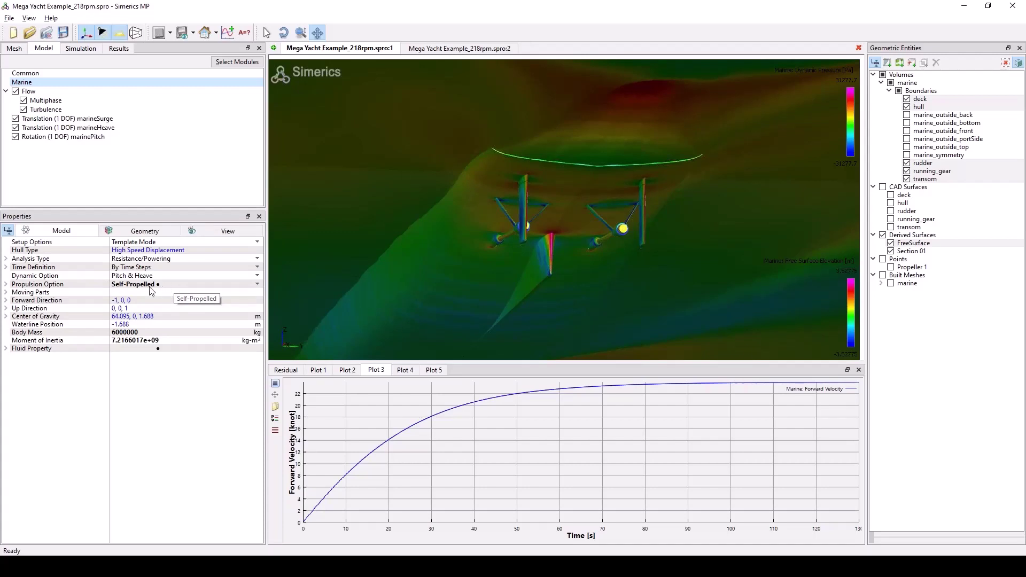
click(7, 285)
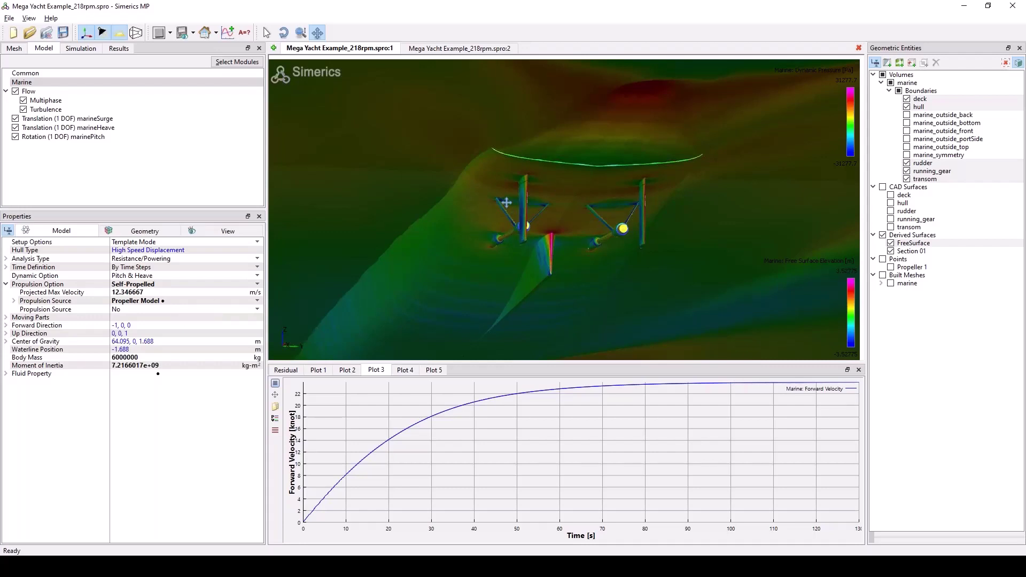
- Display Section 01 again and expand the Propeller Model propulsion source in the Marine module's properties
ctrl+click(922, 252)
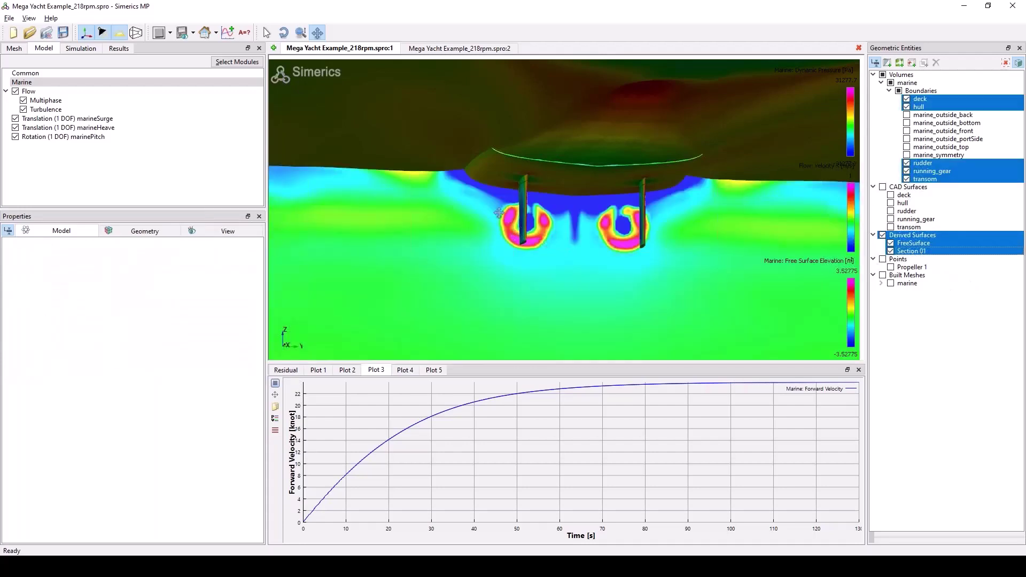
click(35, 84)
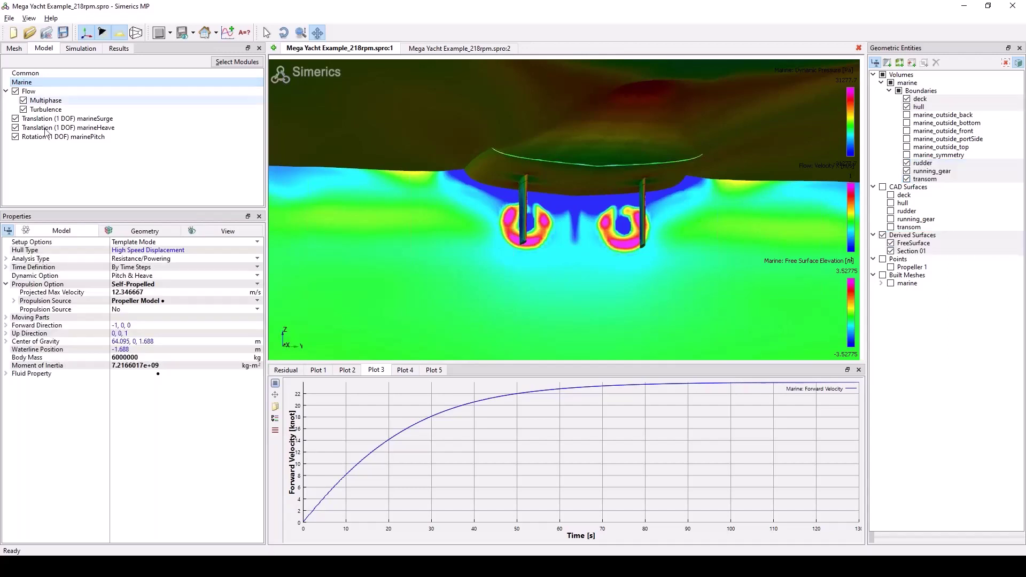
click(14, 302)
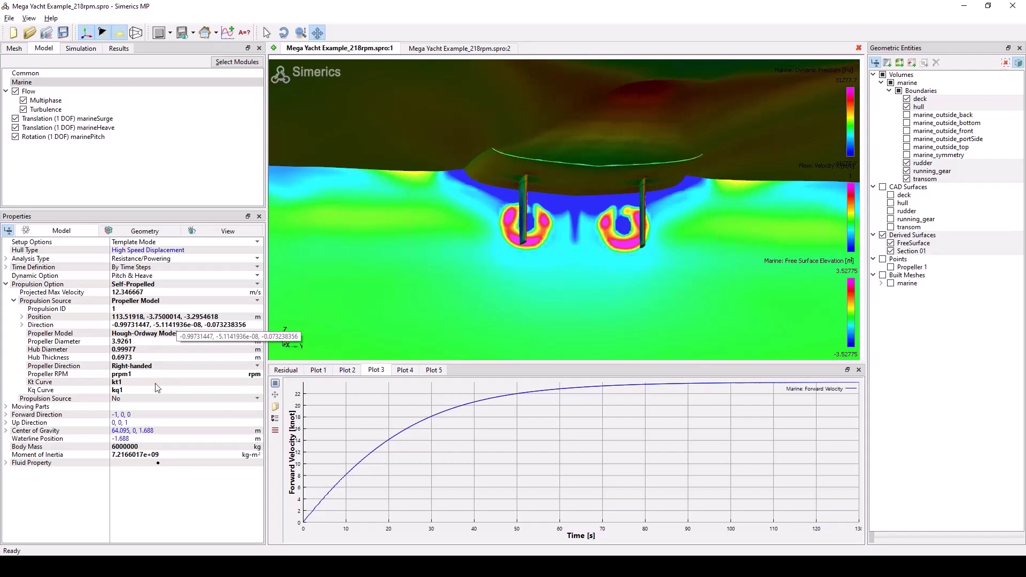
- Inspect the propeller's RPM and Kt Curve variables, including a check of the global expressions
click(54, 379)
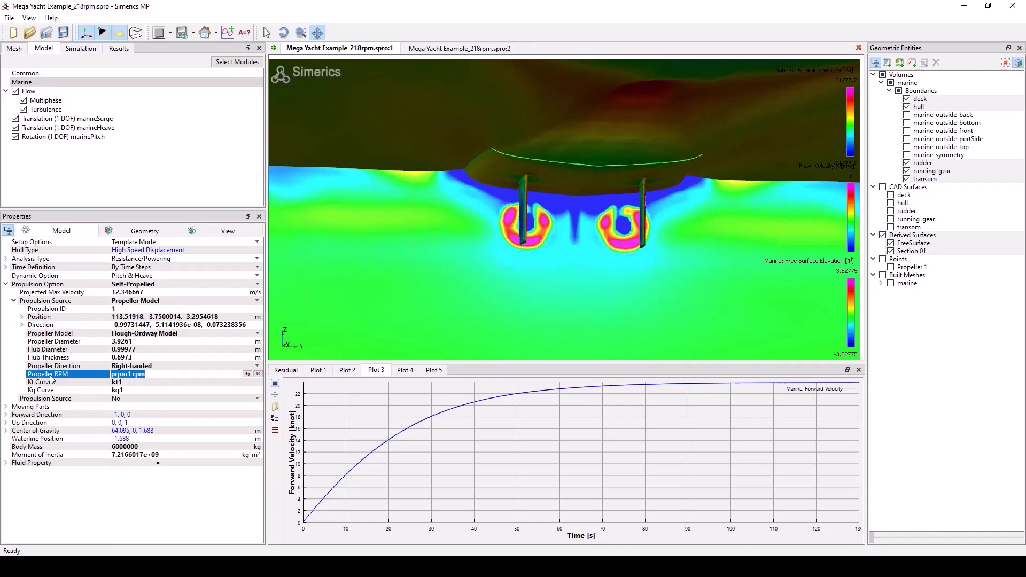
click(135, 382)
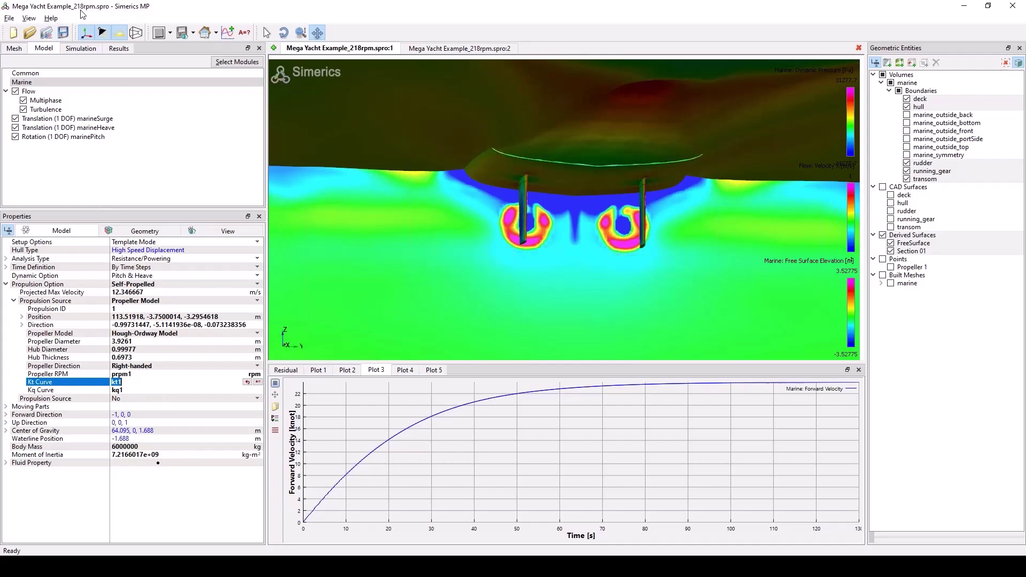
click(139, 375)
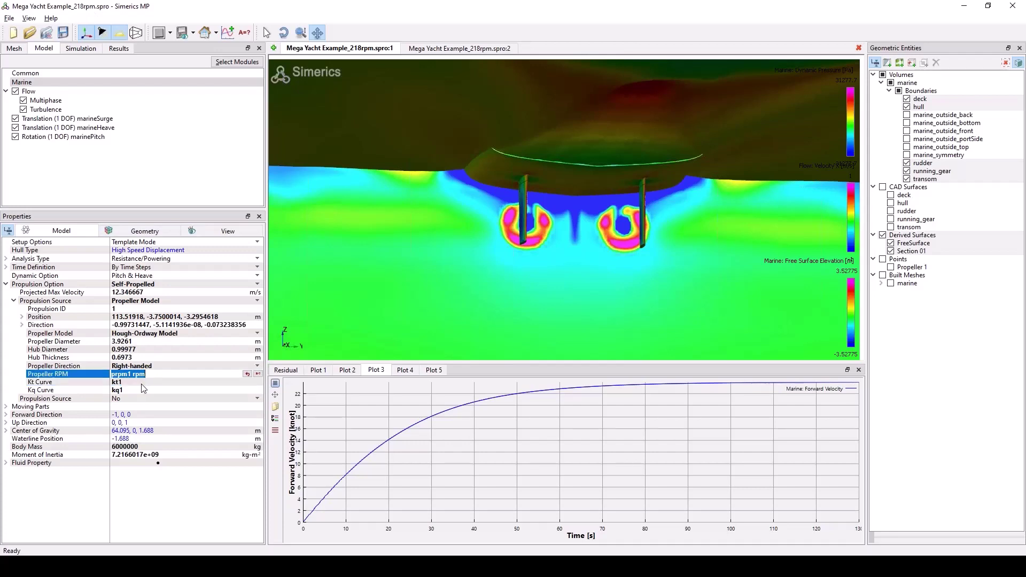
click(244, 34)
click(709, 124)
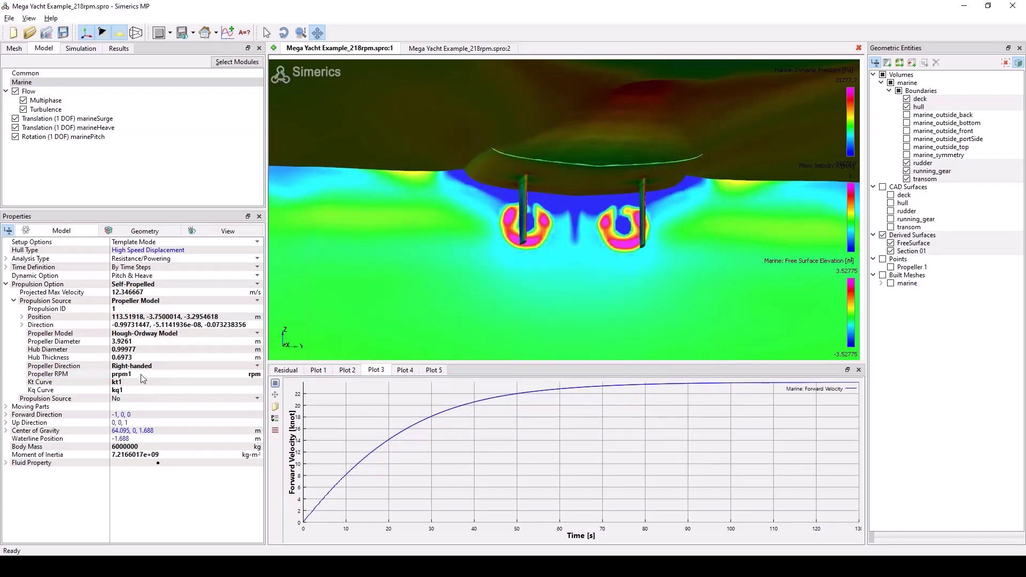
click(125, 381)
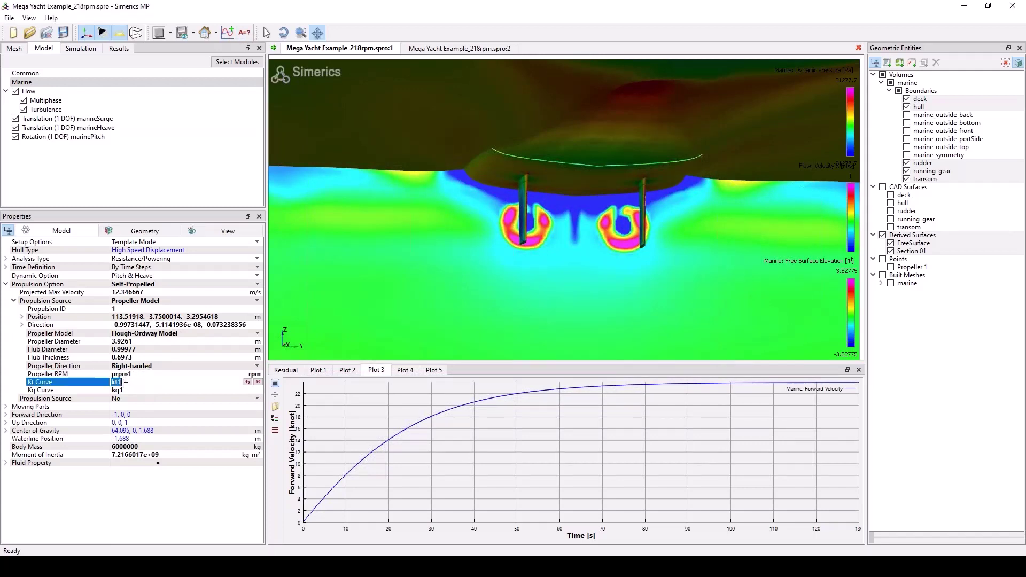
click(126, 375)
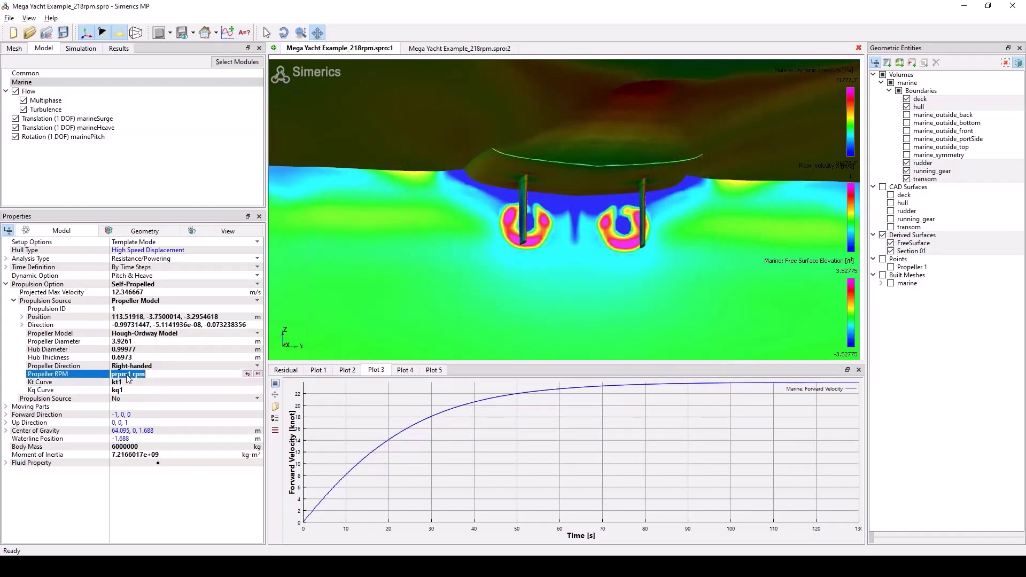
- Open the expression editor for Propeller RPM and enlarge it so all global expressions fit
click(259, 375)
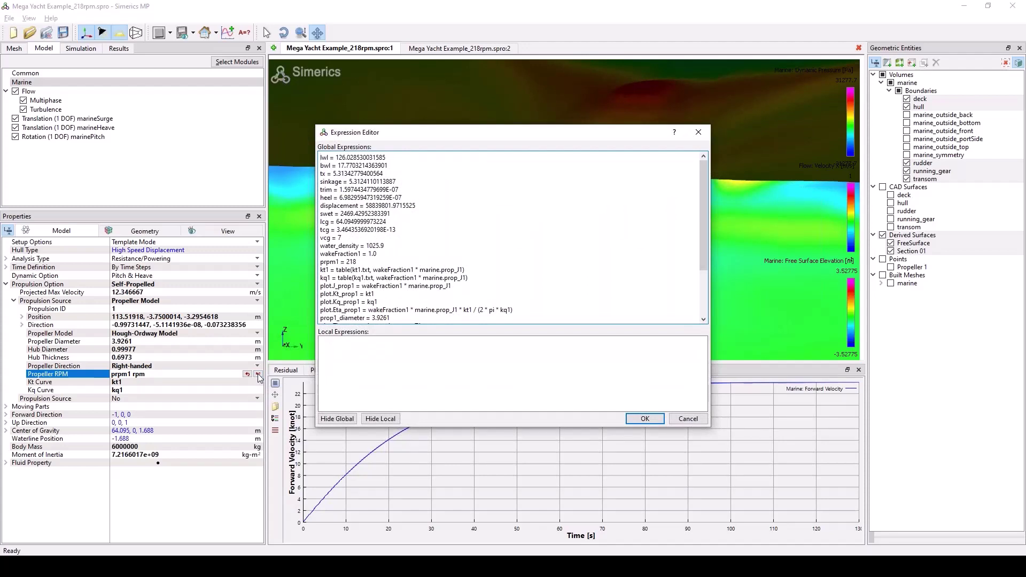
drag(392, 326, 392, 365)
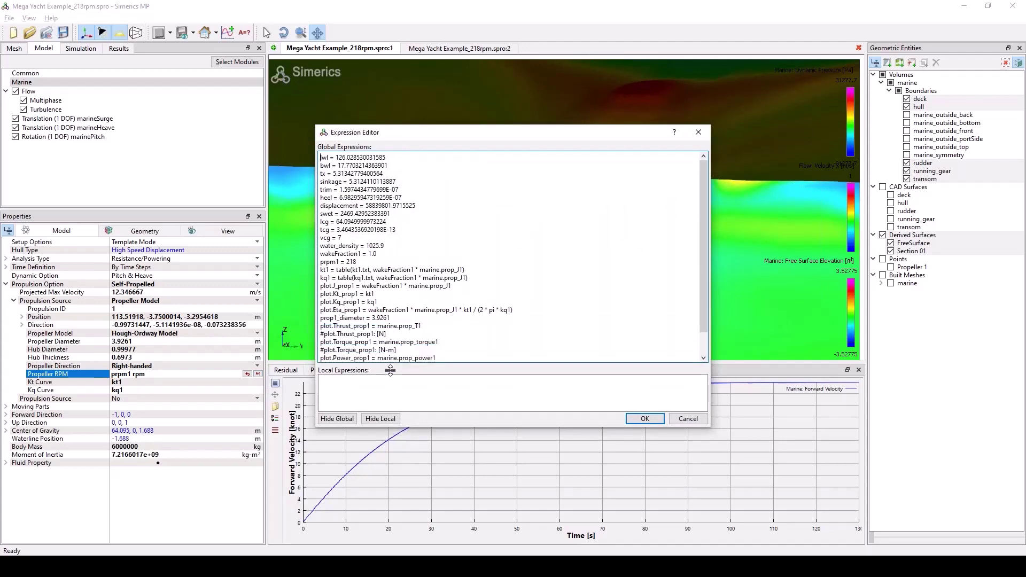
scroll(425, 302, down, 1)
scroll(426, 302, up, 1)
drag(421, 426, 421, 490)
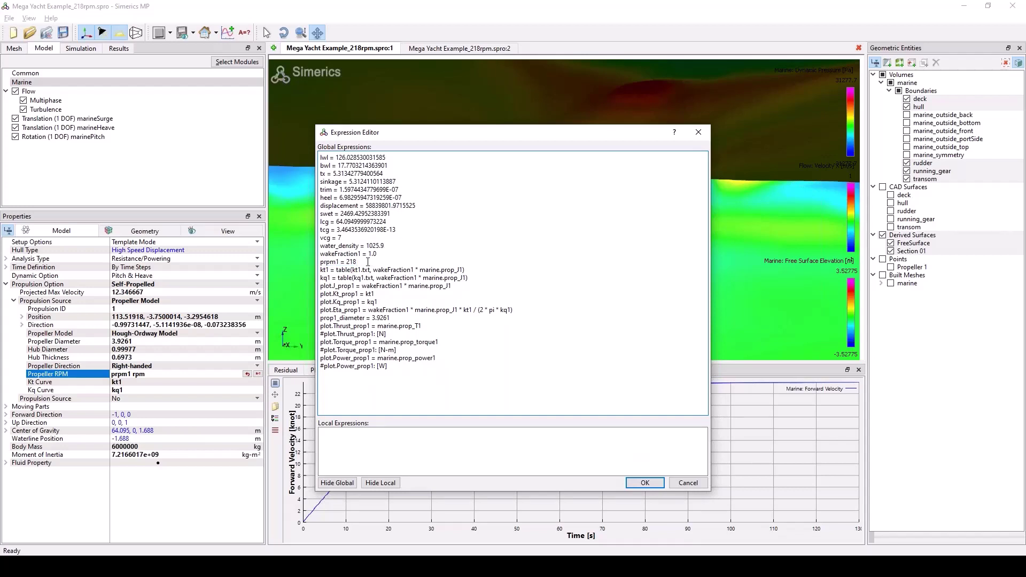
- Add the global expression "prpm1 = time < 5 ? 100 : 218" on a new line below the constant prpm1 definition
drag(368, 262, 319, 262)
click(366, 263)
double_click(351, 262)
click(361, 263)
click(364, 262)
key(Return)
text(p)
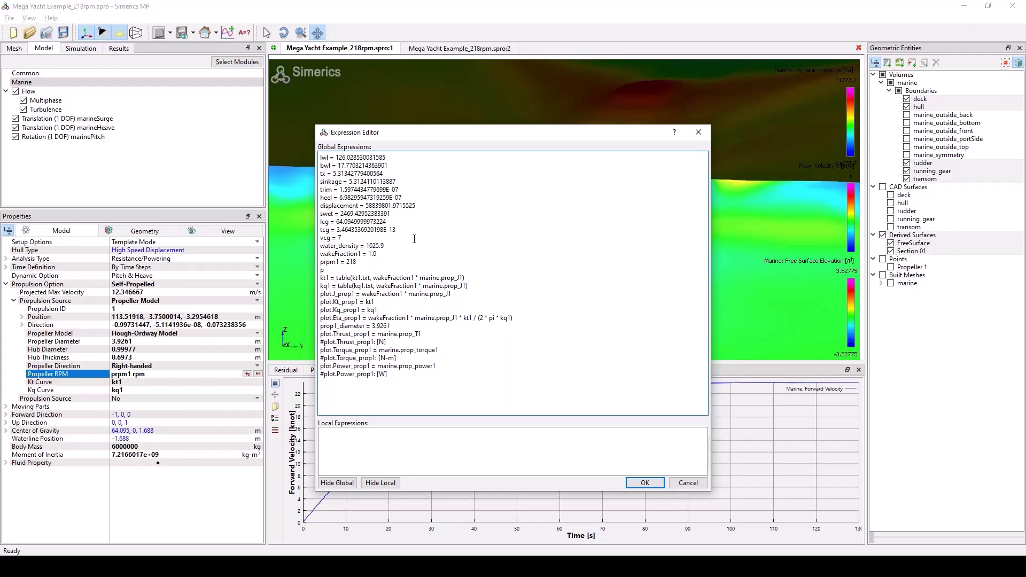
text(rpm1 = time < 5 ? 100 : 218)
key(Return)
key(Return)
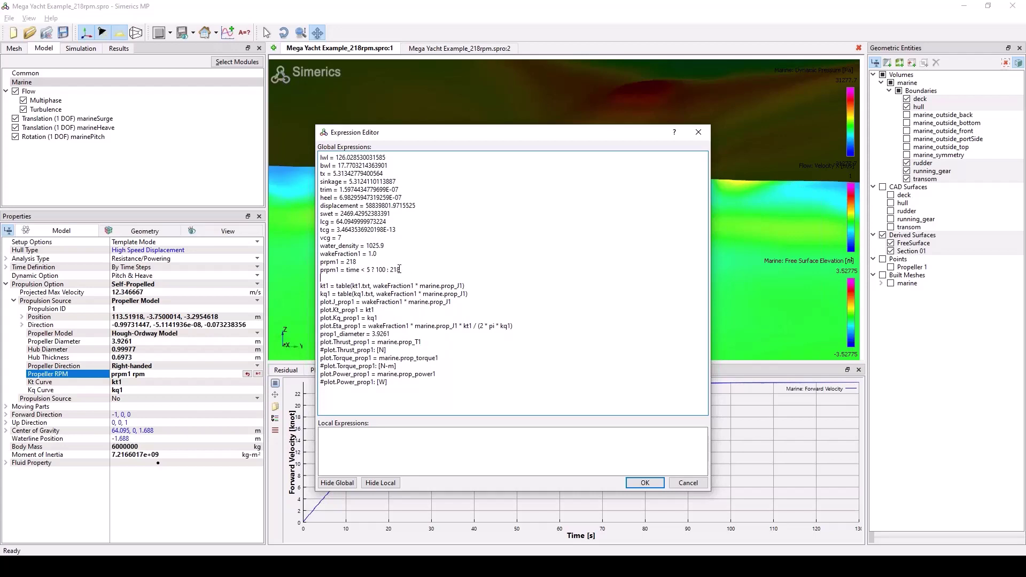
- Comment out the time-dependent prpm1 line and add "# Below is the expression for a variable rpm" above it, set off by a blank line
key(Up)
key(Return)
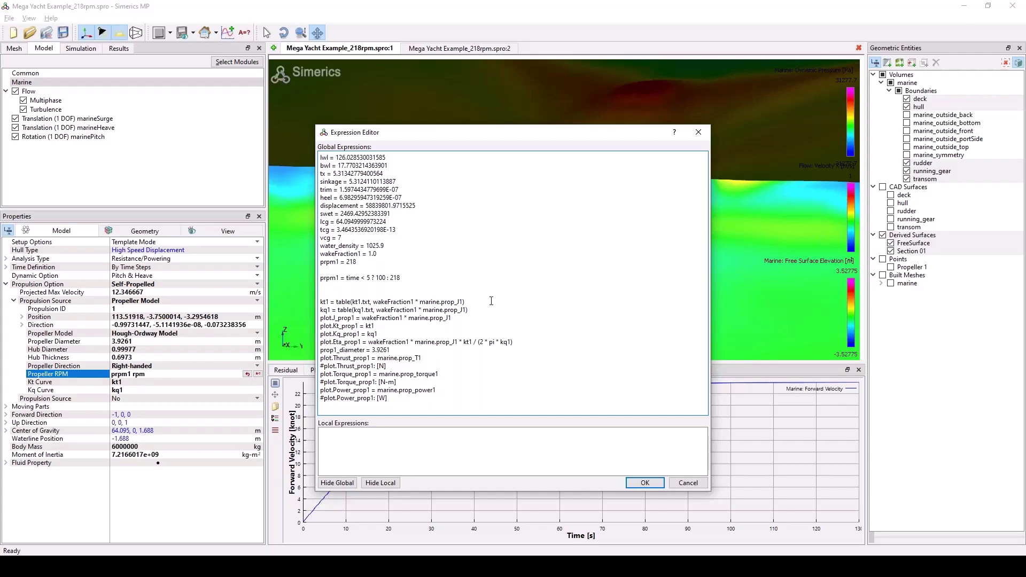
text(#)
key(Return)
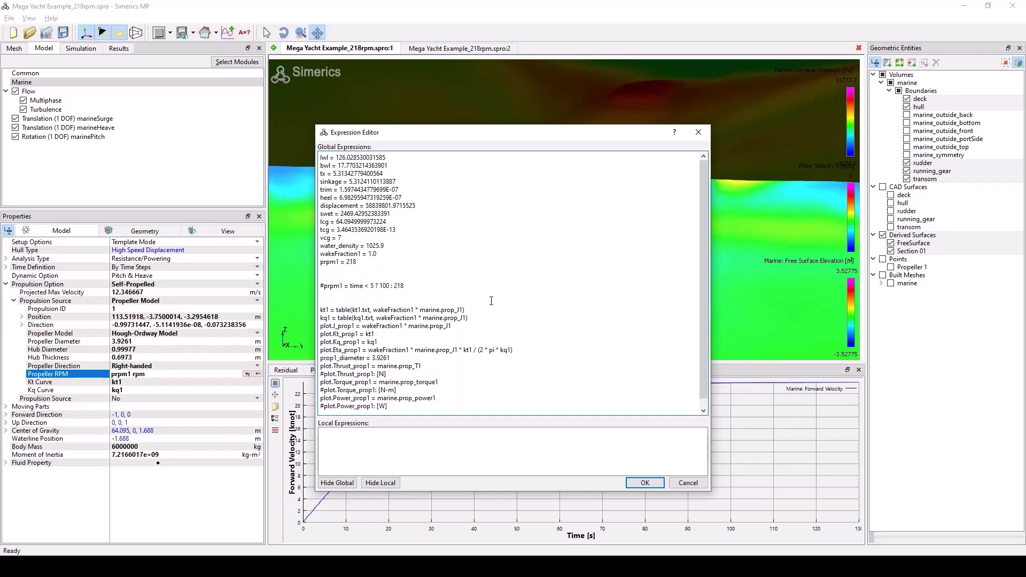
text(# Below is the expression for a variable rpm)
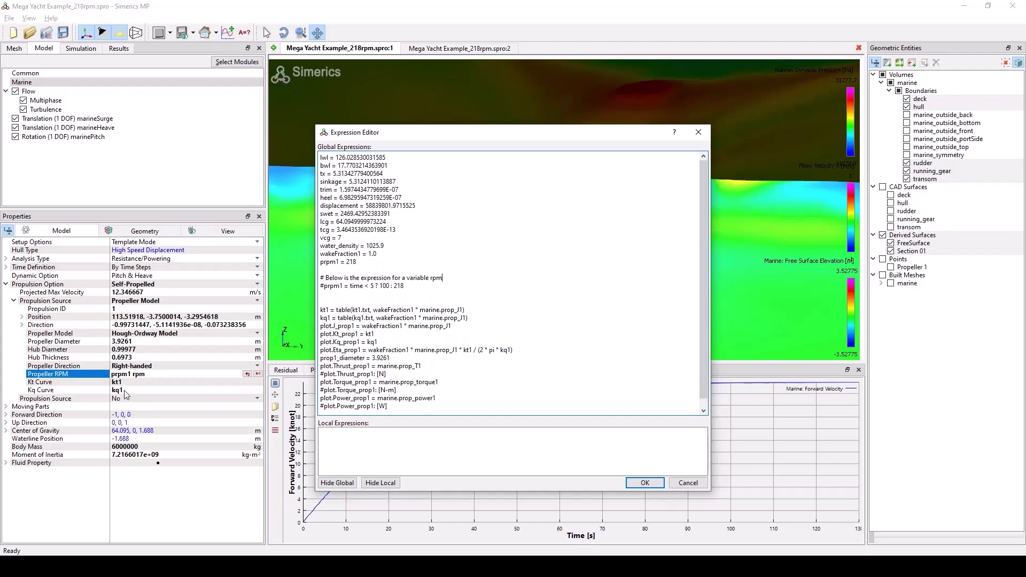
- Insert a blank line between the kq1 table expression and the plot expressions below it
click(481, 317)
key(Return)
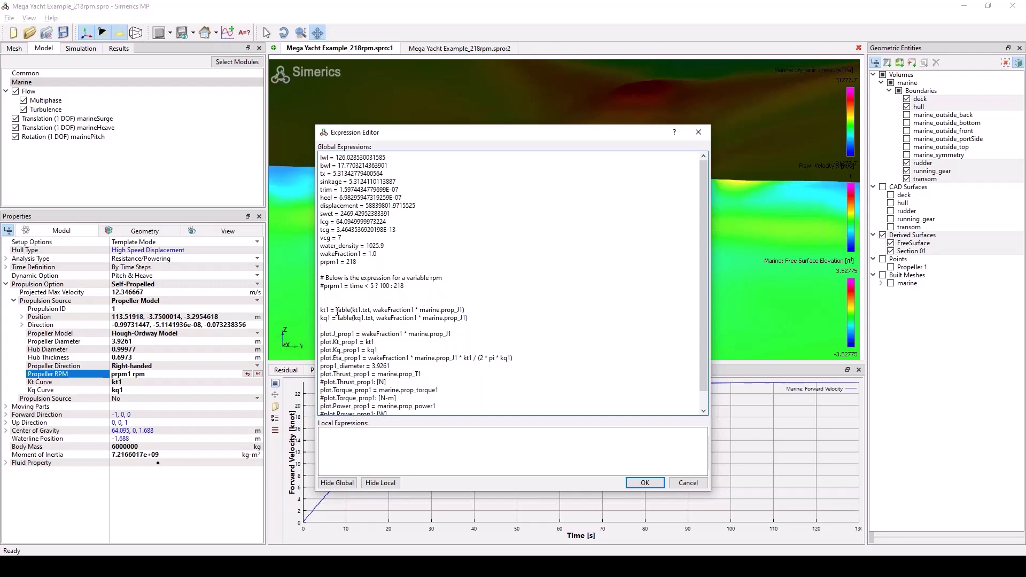
- Examine the kt1 definition: the table function, its kt1.txt source file and the wakeFraction1 * marine.prop_J1 argument
drag(337, 310, 353, 308)
click(388, 300)
double_click(349, 310)
click(340, 311)
mouse_move(352, 310)
mouse_down()
mouse_move(370, 310)
mouse_move(354, 311)
mouse_up()
click(400, 297)
drag(374, 310, 464, 311)
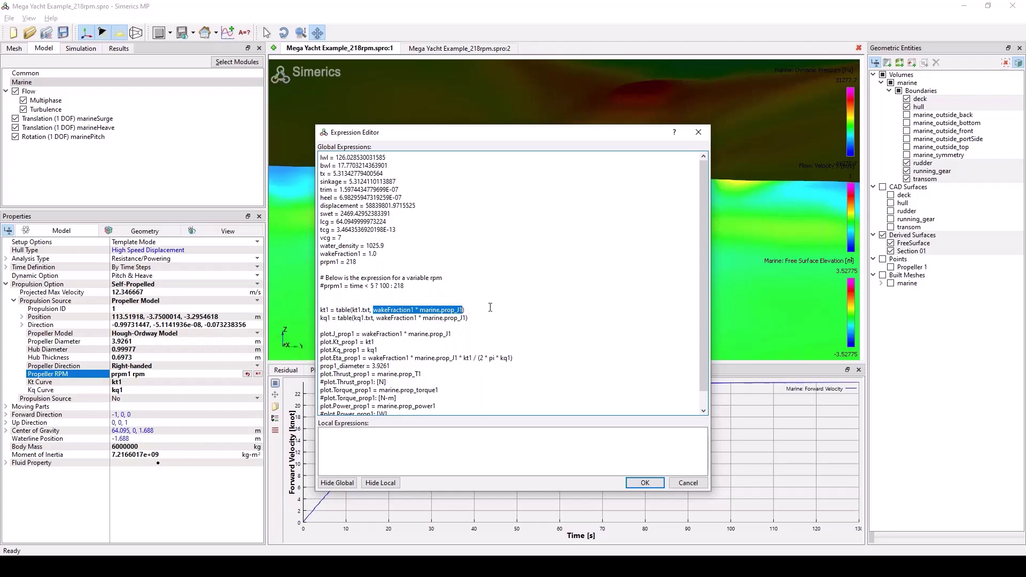
click(490, 308)
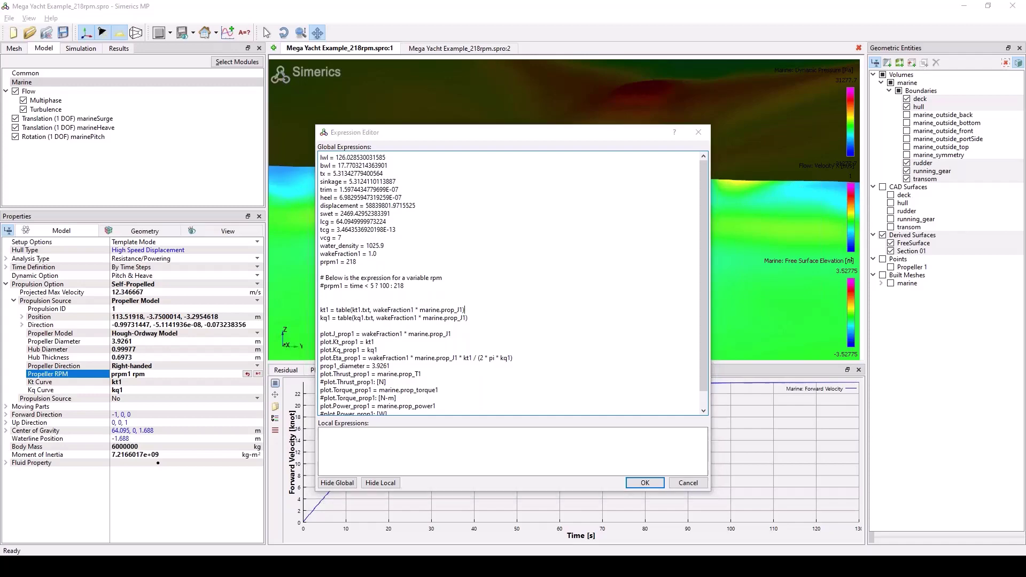
- Switch to File Explorer and locate kq1.txt and kt1.txt in the 218rpm folder of 2 - Mega Yacht Propulsion
drag(1025, 230, 546, 158)
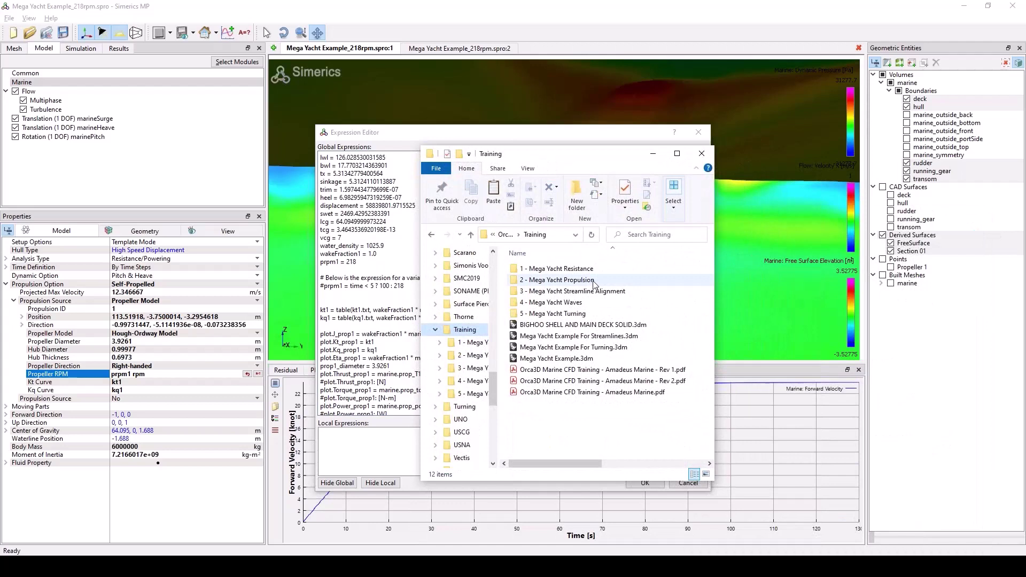
double_click(542, 282)
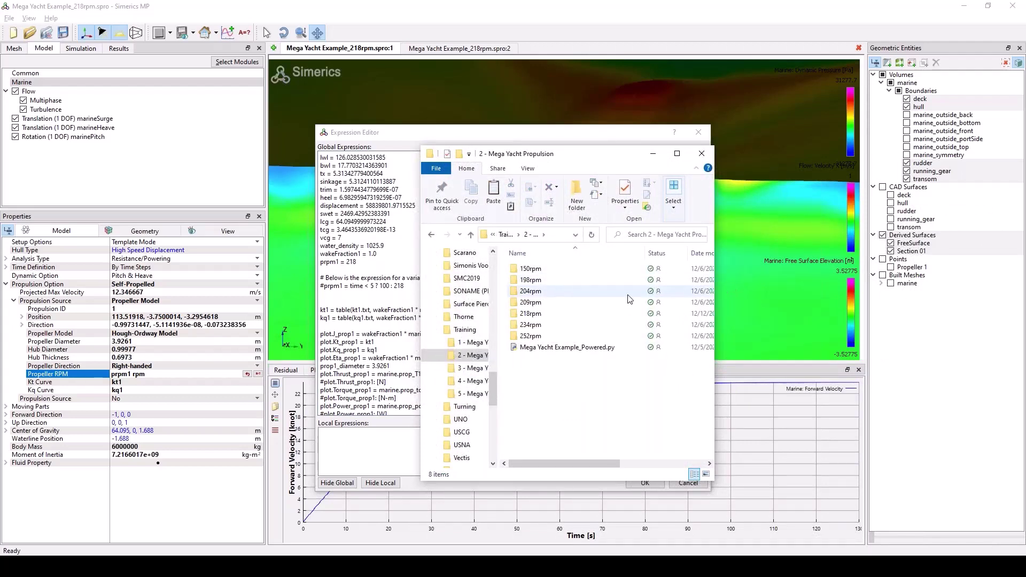
double_click(529, 314)
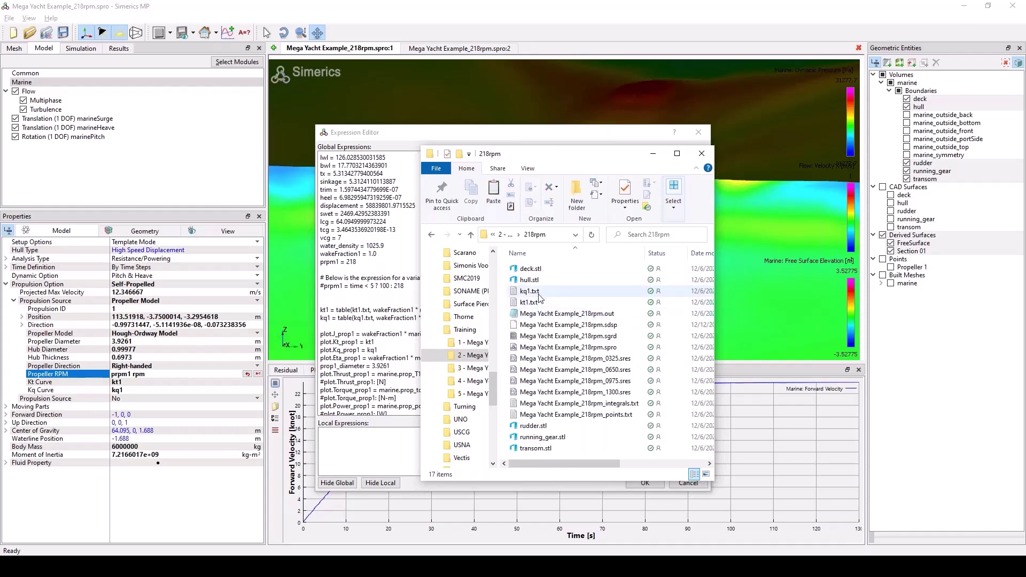
click(534, 306)
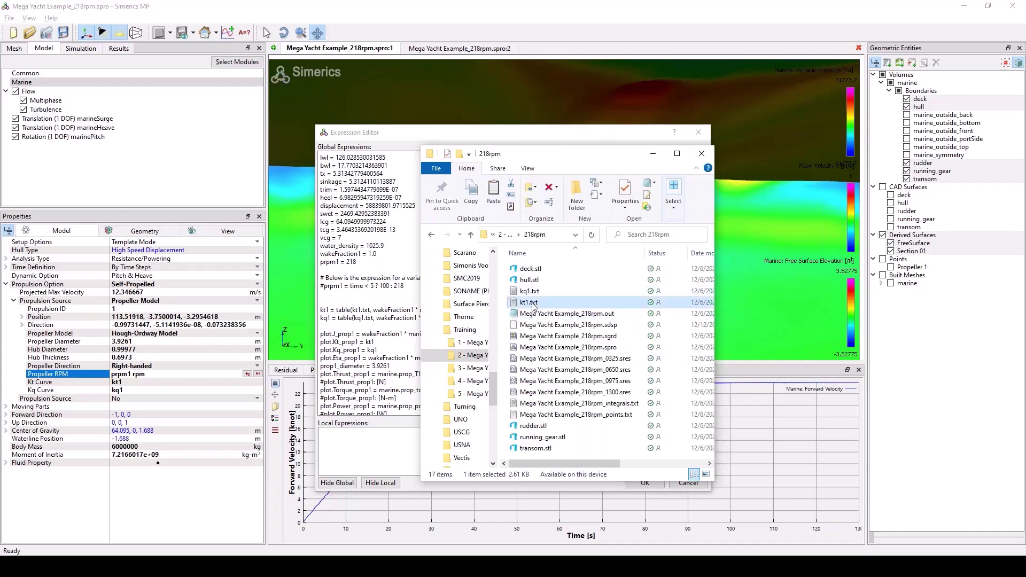
click(535, 294)
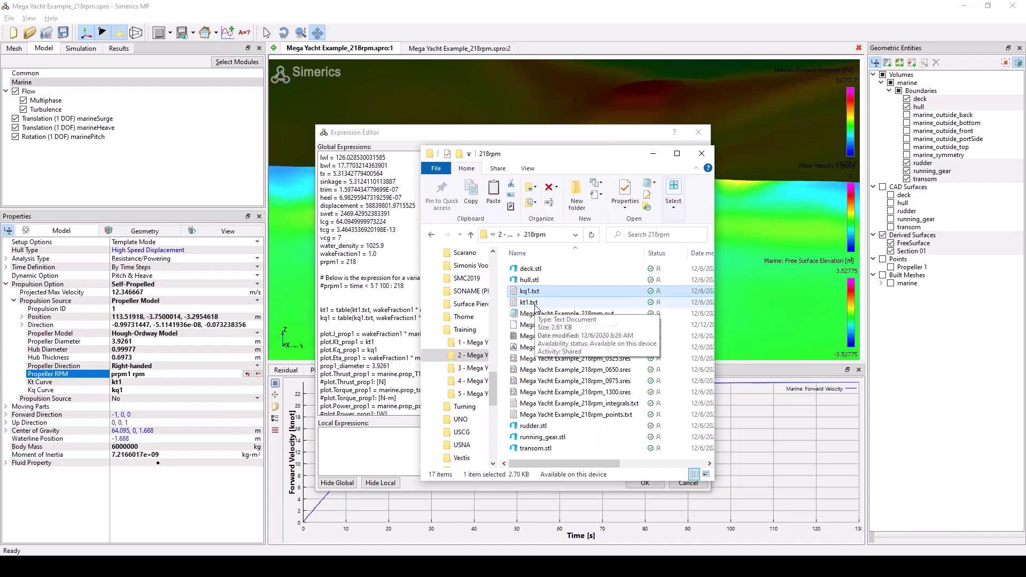
click(536, 305)
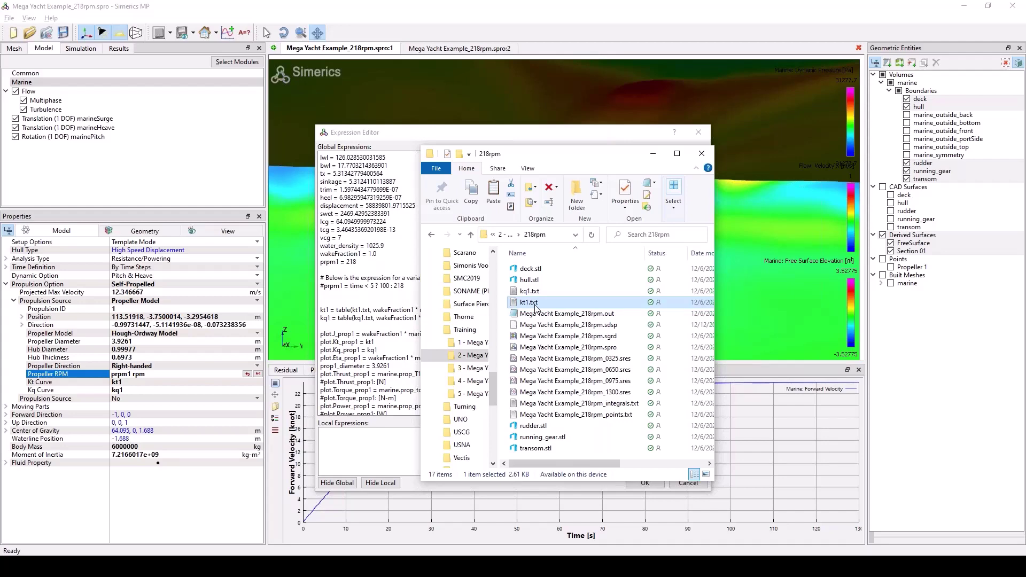
- Open kt1.txt in Notepad++, decline the update, shrink the window beside the folder and inspect the Ja and Kt columns
right_click(536, 307)
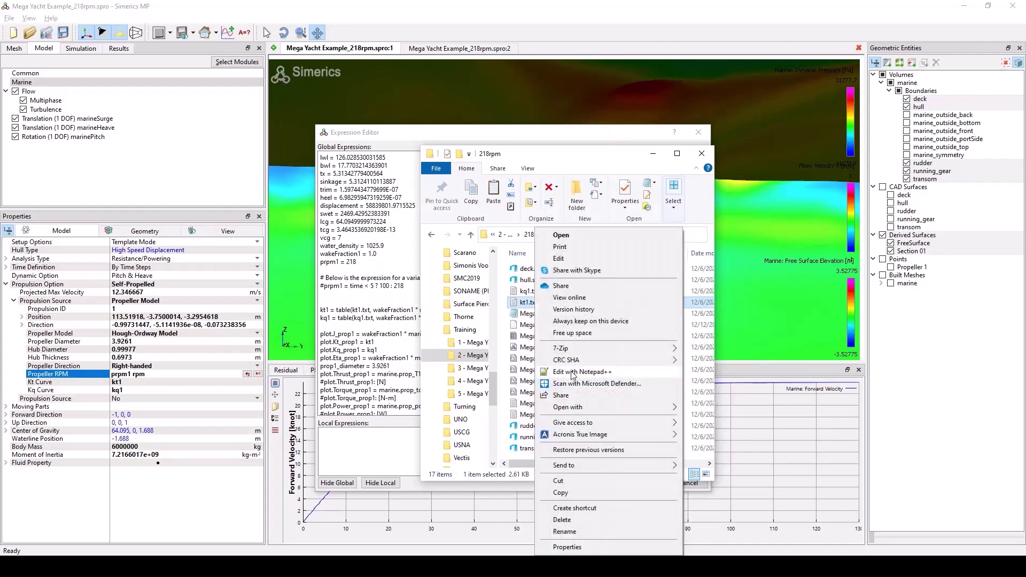
click(572, 372)
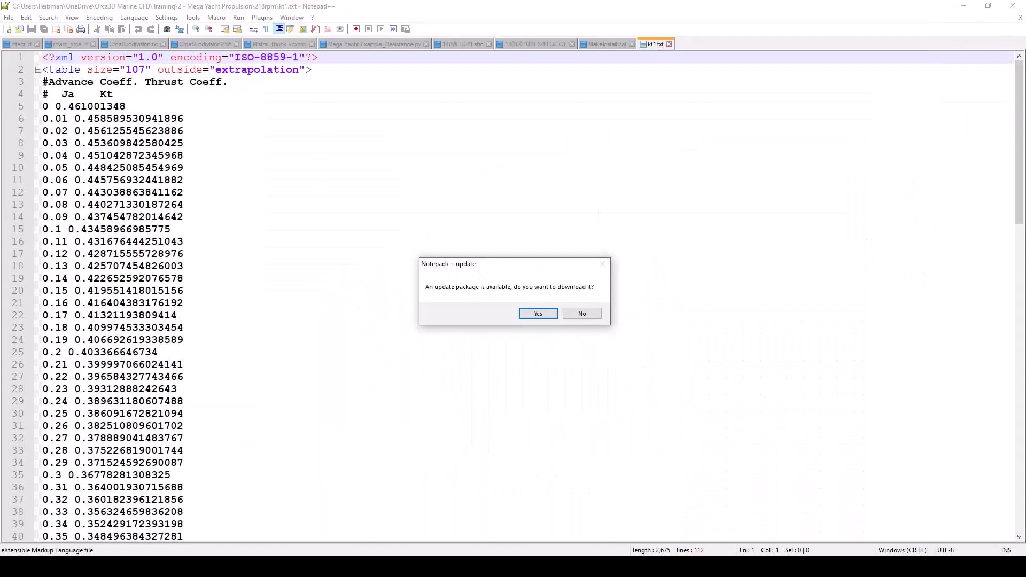
click(583, 318)
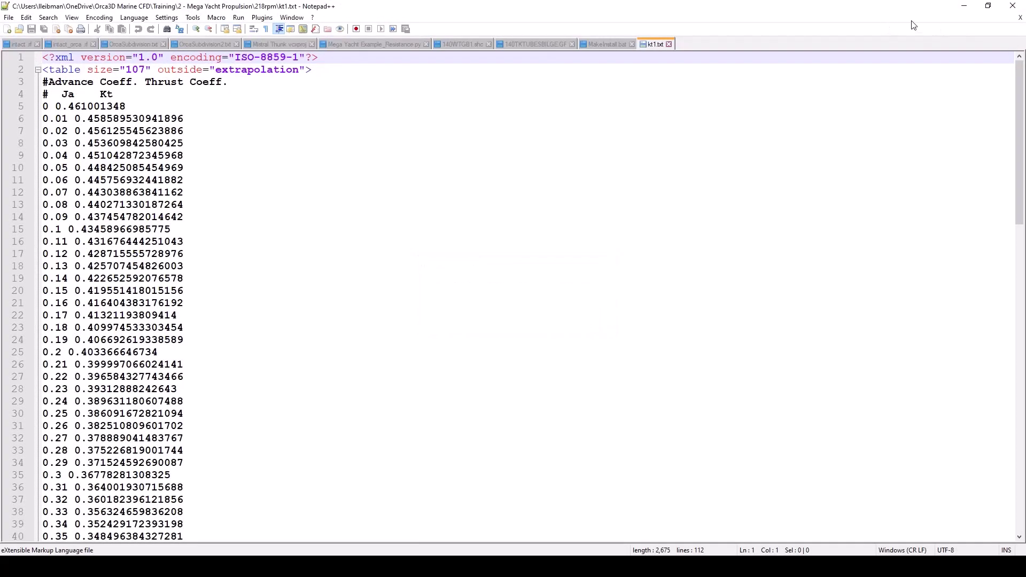
click(989, 6)
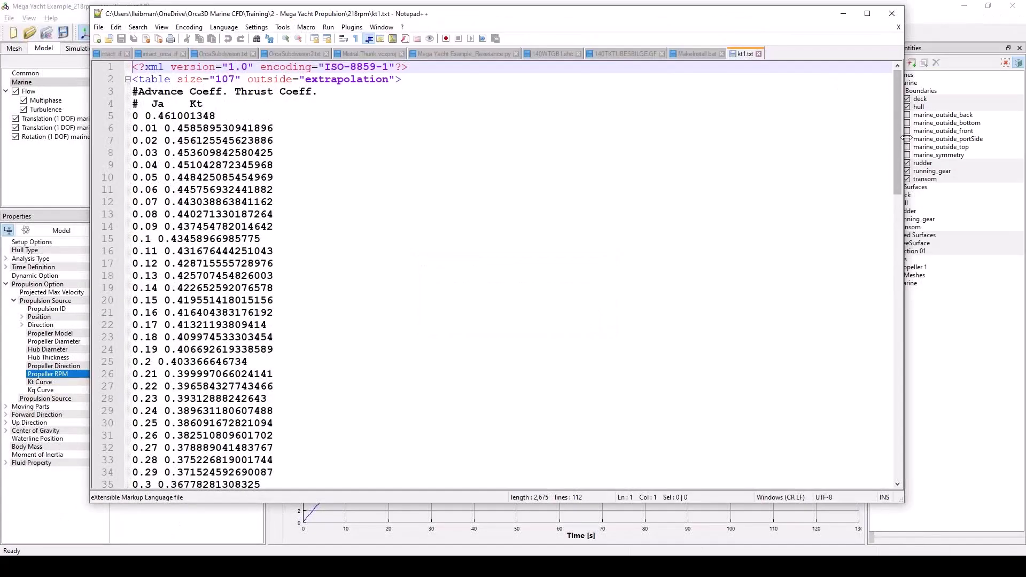
drag(583, 163, 379, 164)
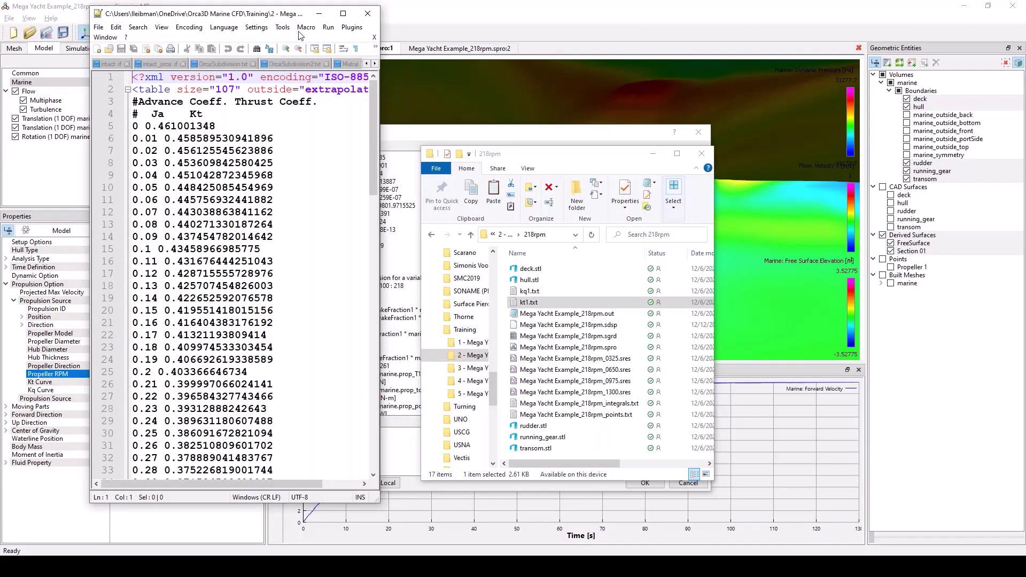
drag(282, 15, 230, 62)
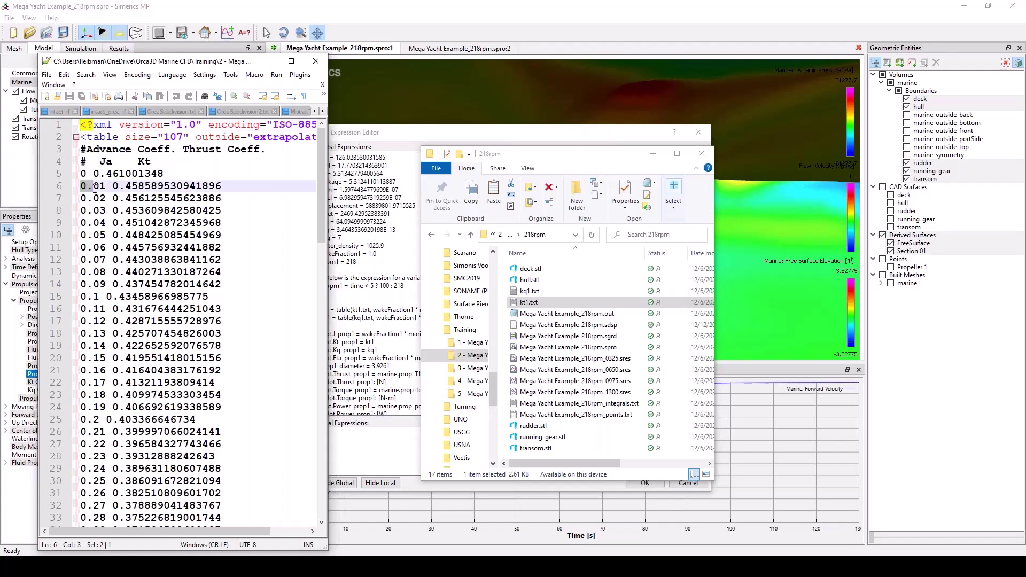
click(115, 186)
- Return to the Simerics expression editor, review the kt1 table argument and plot expressions, and close the editor without applying changes
click(403, 301)
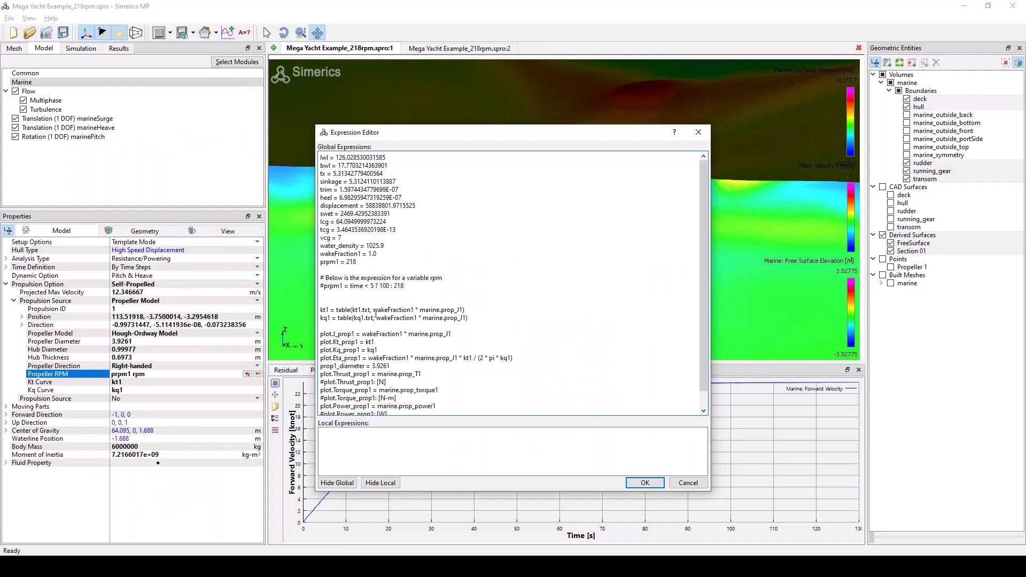
drag(373, 311, 461, 316)
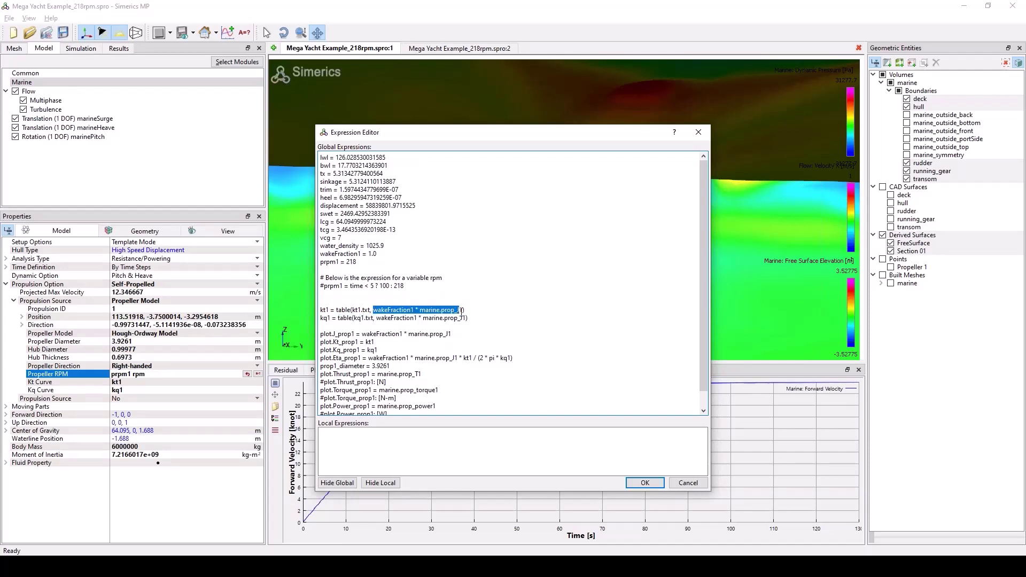
click(325, 311)
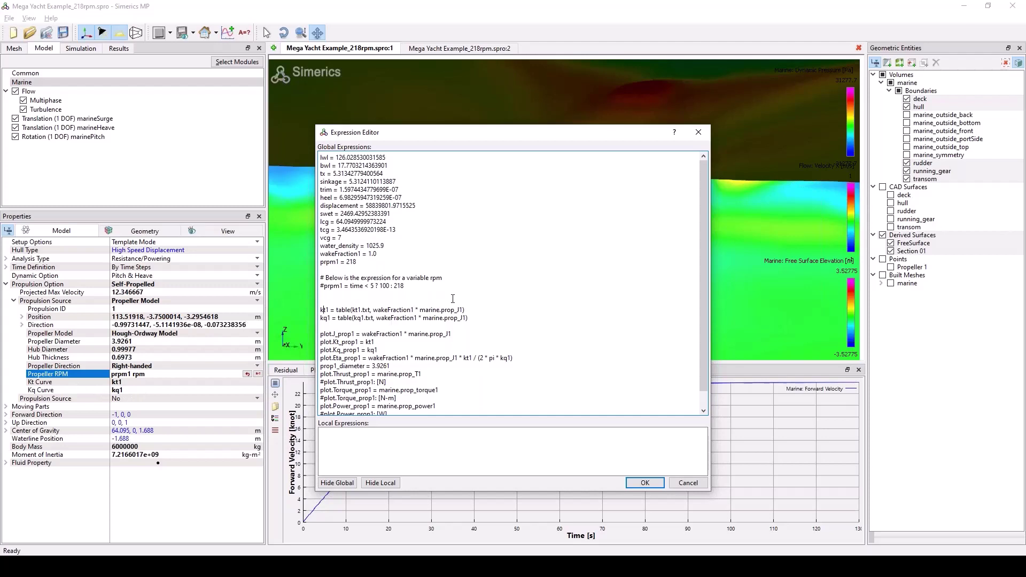
scroll(453, 296, down, 1)
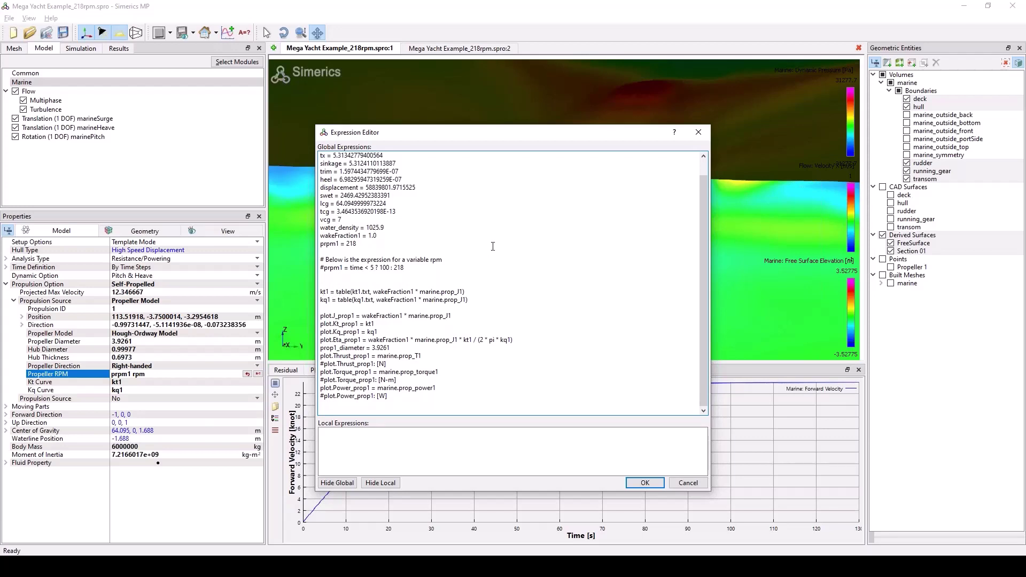
scroll(504, 236, up, 1)
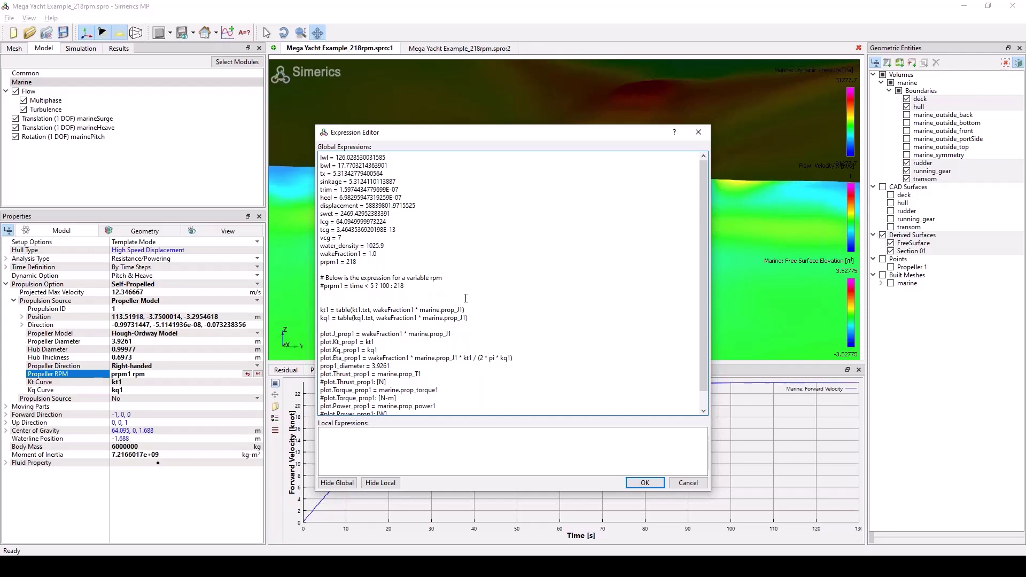
click(688, 482)
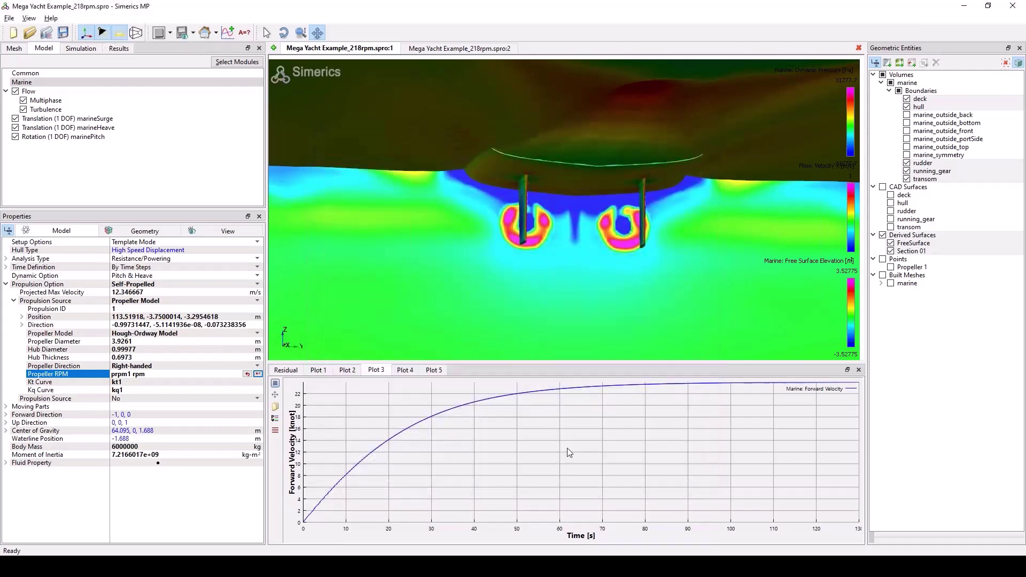
- Collapse the existing propeller model source and add a Force Vector as a second propulsion source
click(14, 301)
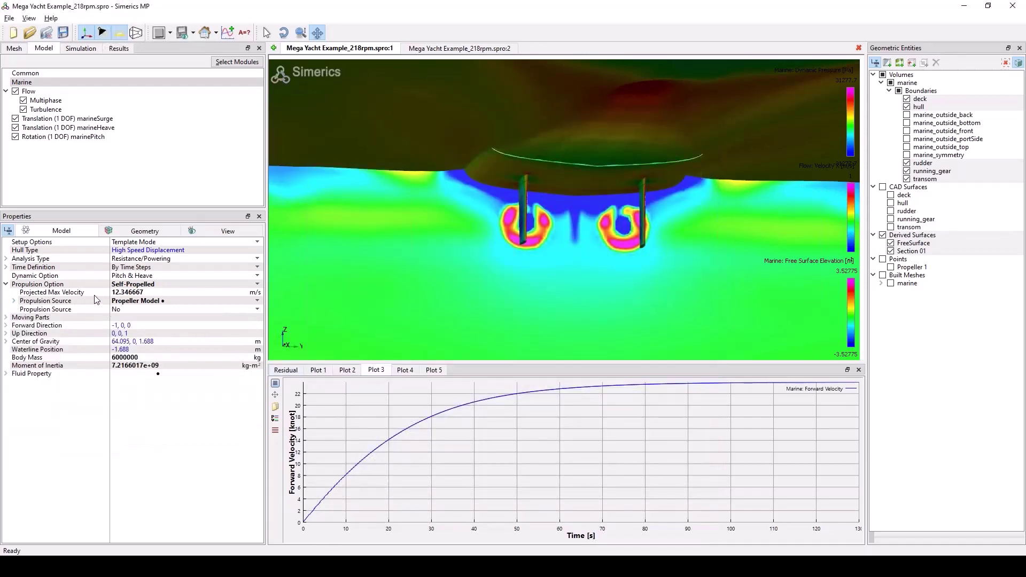
click(65, 311)
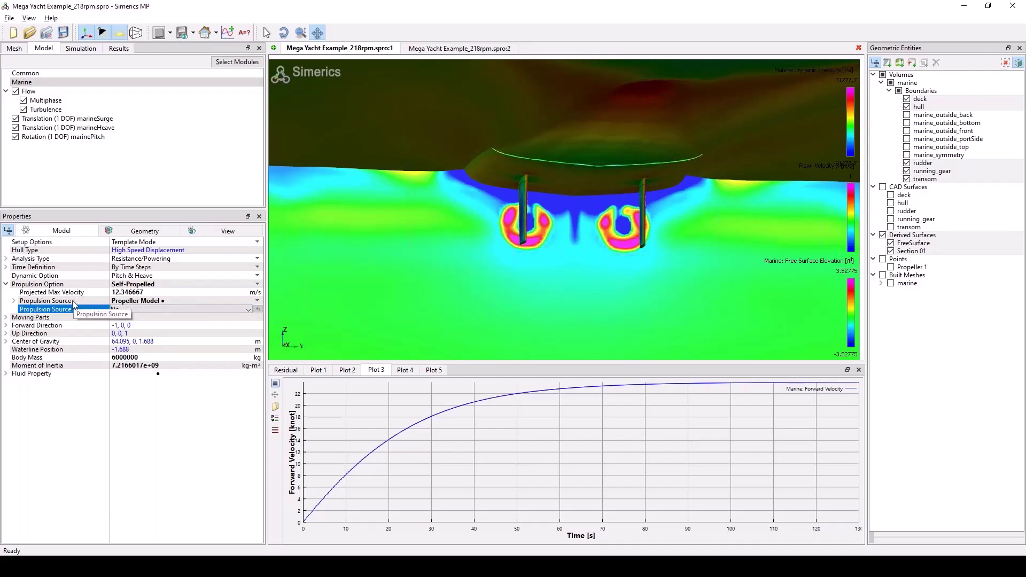
click(161, 309)
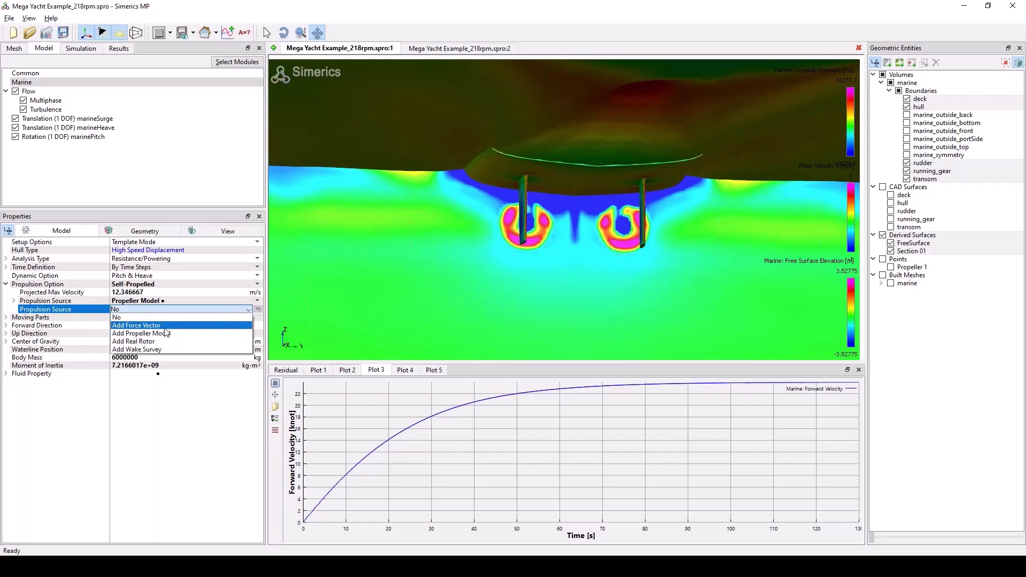
click(160, 325)
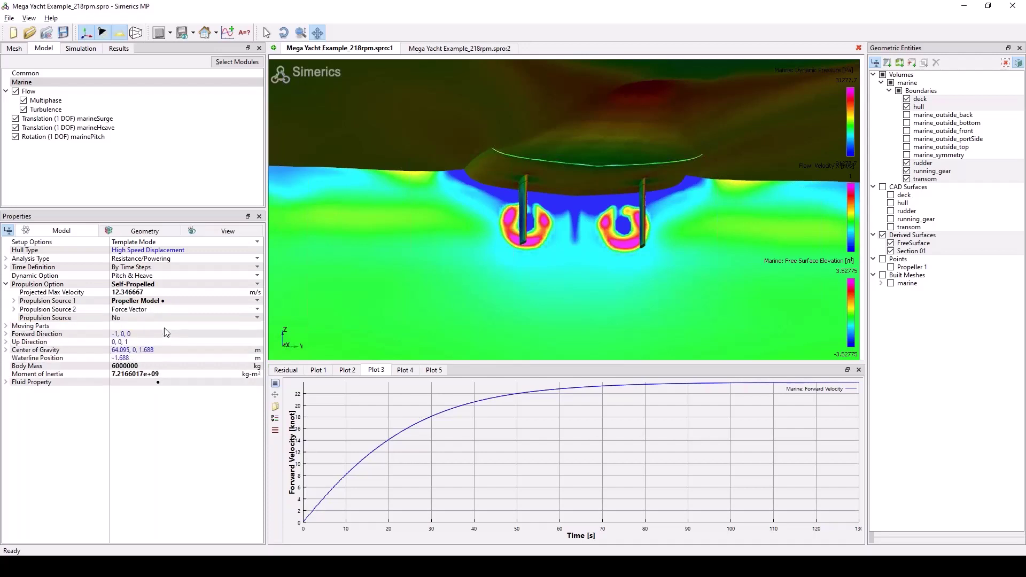
- Expand Propulsion Source 2 and inspect its propulsion ID and the X, Y, Z components of its position and direction
click(14, 310)
click(128, 317)
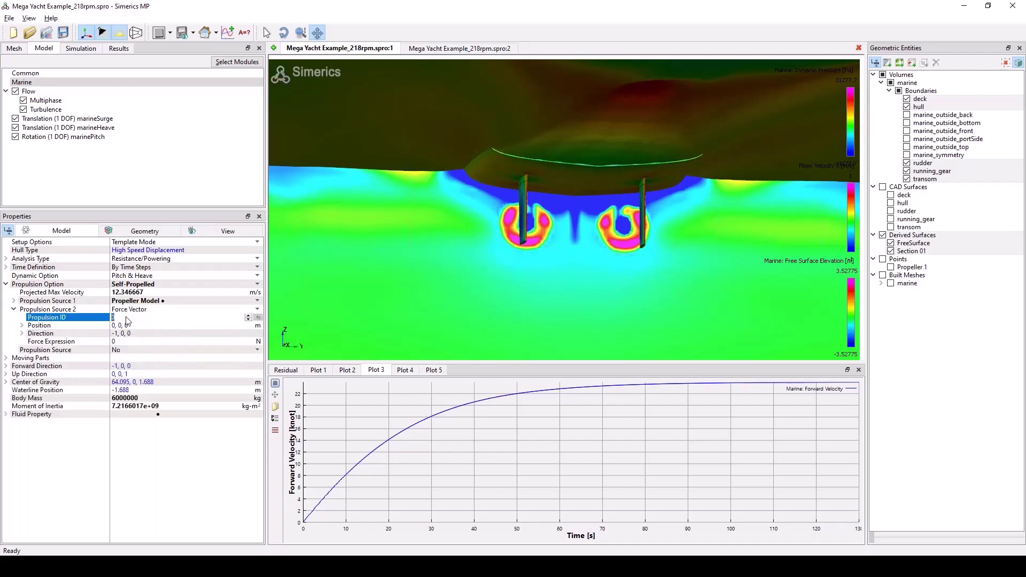
text(1)
key(Return)
click(133, 323)
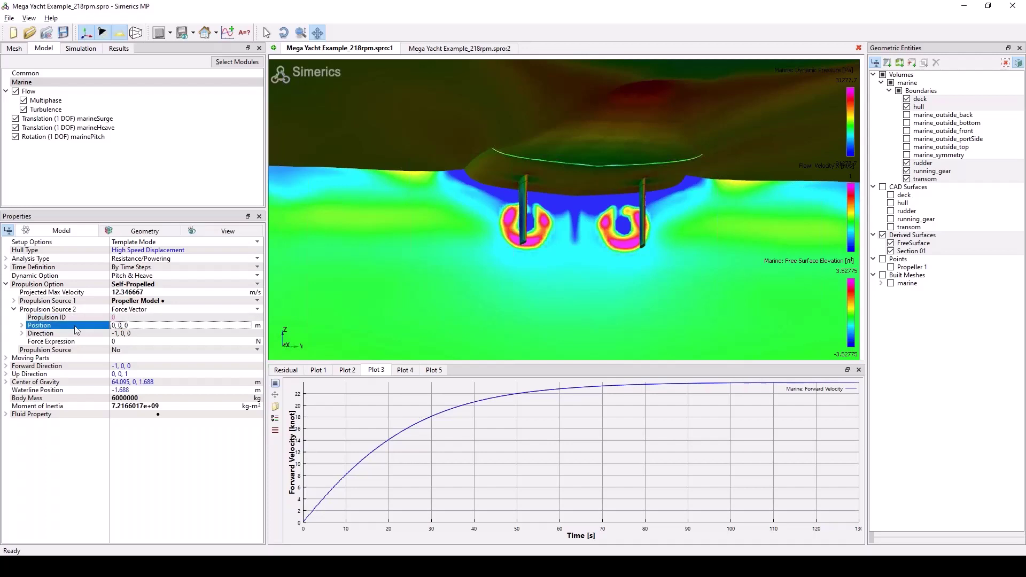
click(22, 326)
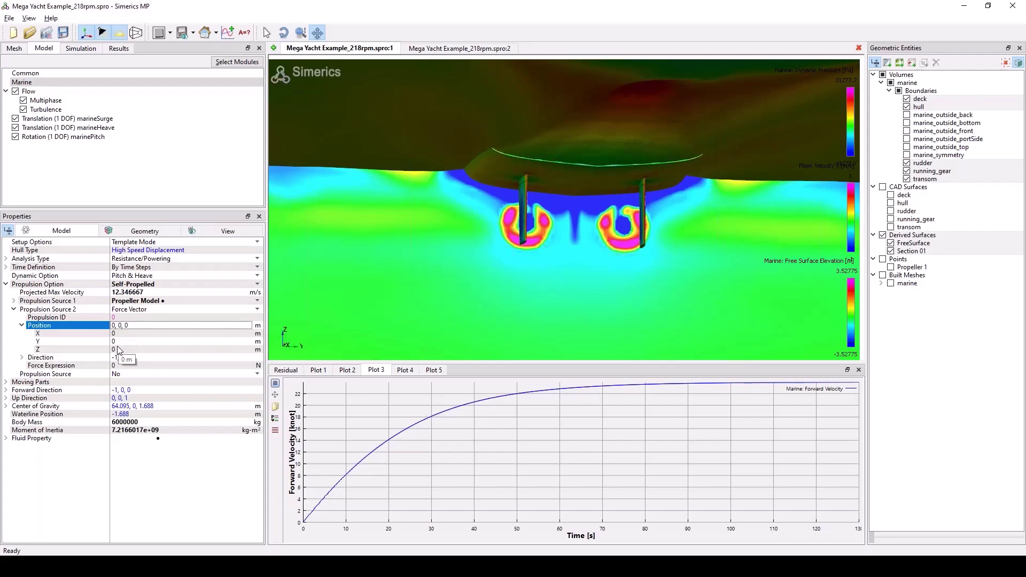
click(22, 358)
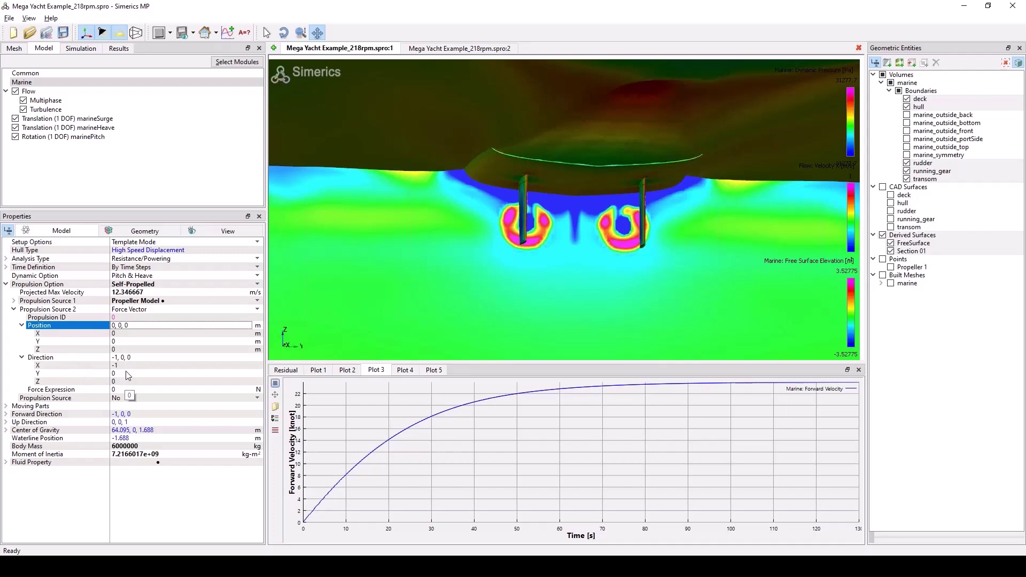
- Set the Force Expression of Propulsion Source 2 to a constant 1000 N
click(121, 389)
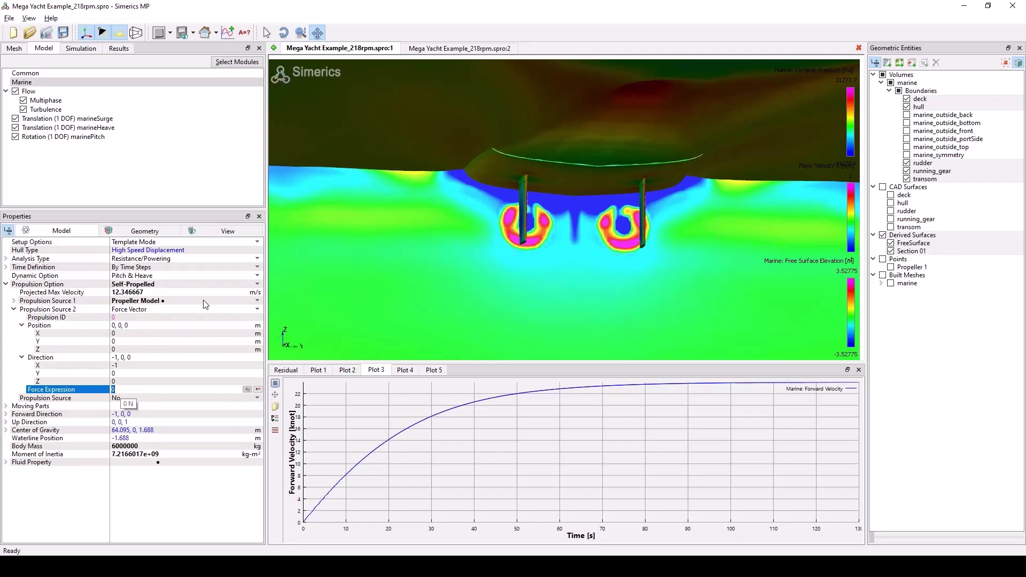
click(149, 389)
drag(149, 389, 100, 382)
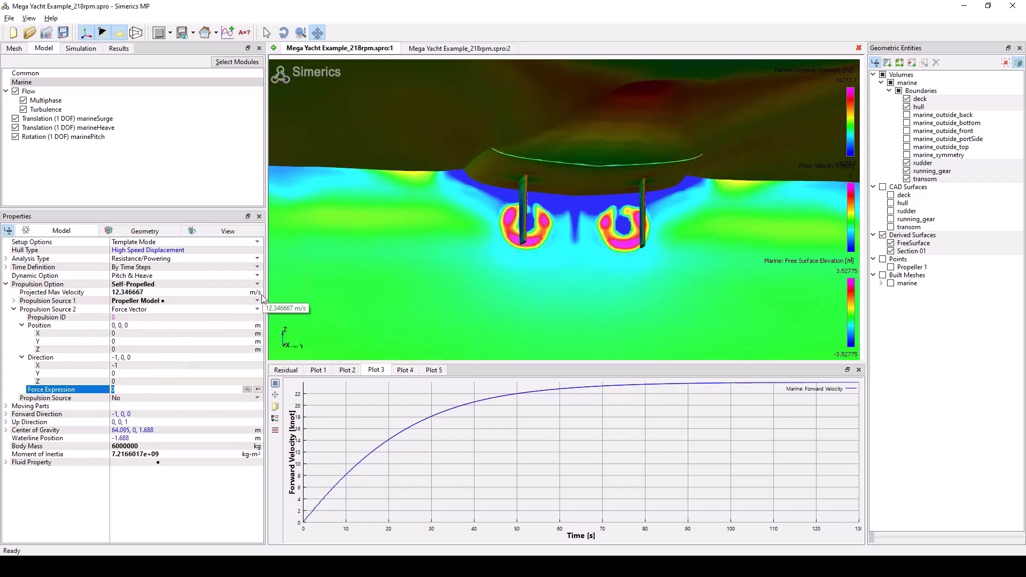
text(1000)
key(Return)
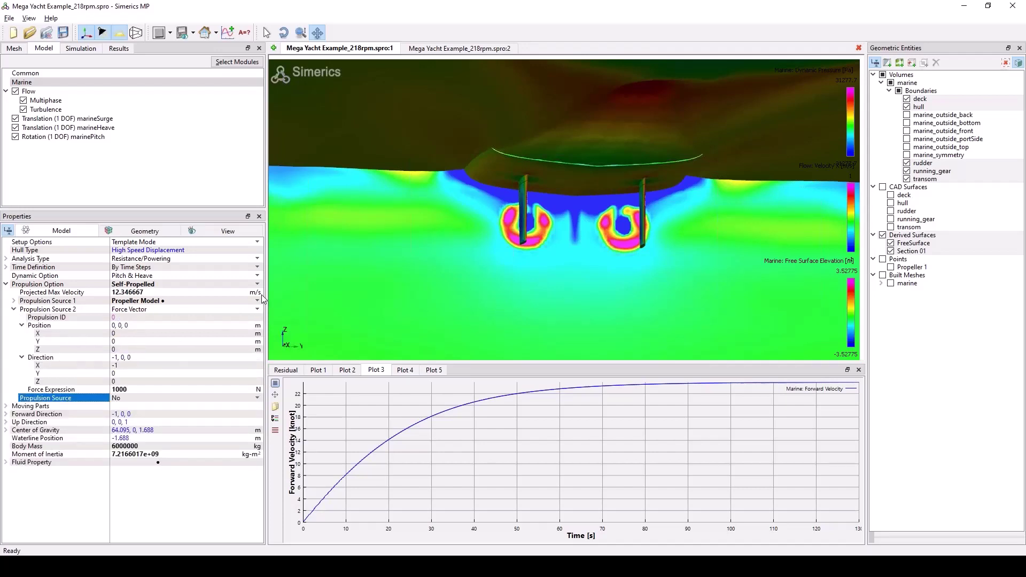
- Set the Force Expression of Propulsion Source 2 to the variable waterjetThrust and open the global expression editor
double_click(140, 392)
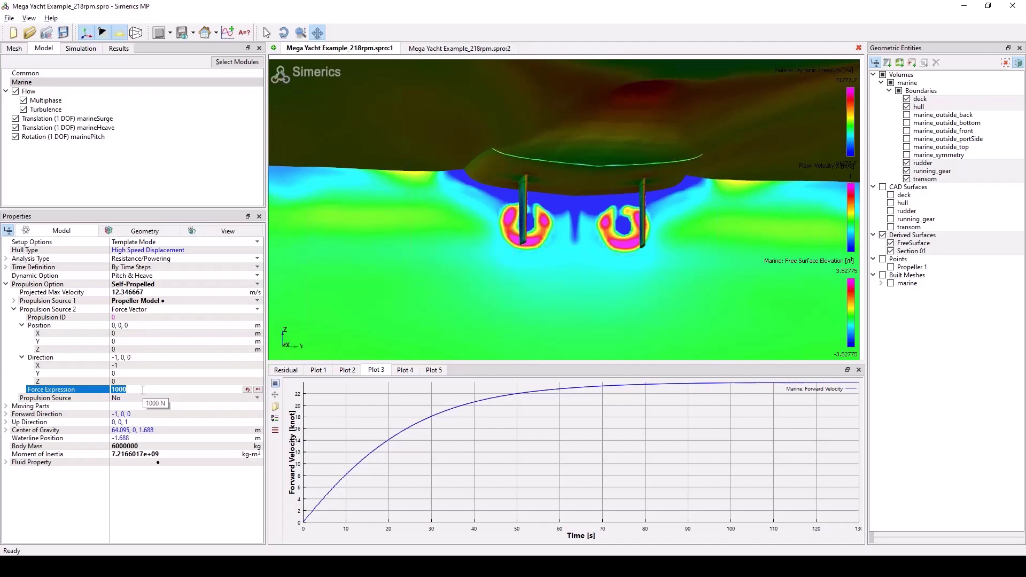
text(waterjetThrust)
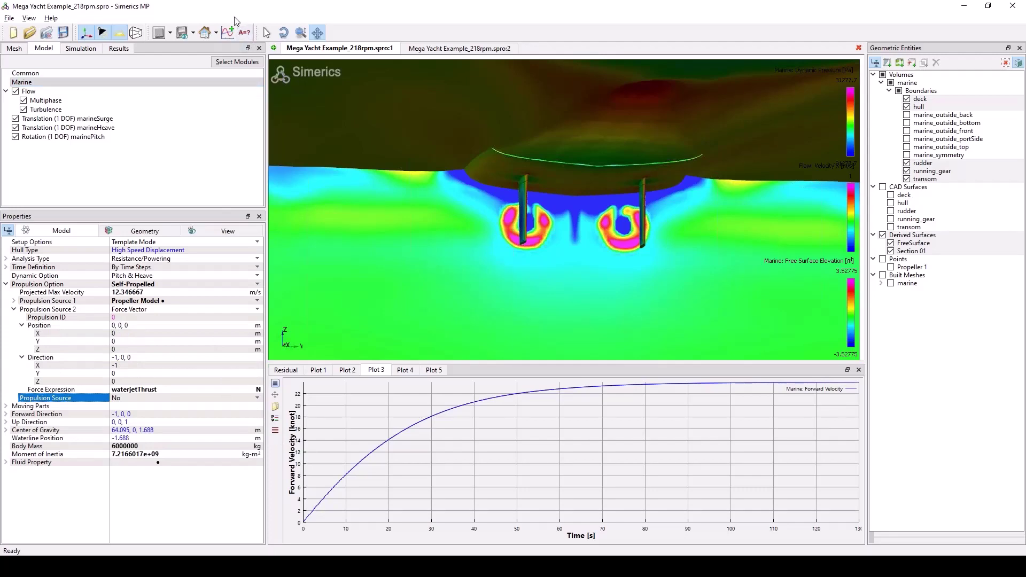
click(244, 32)
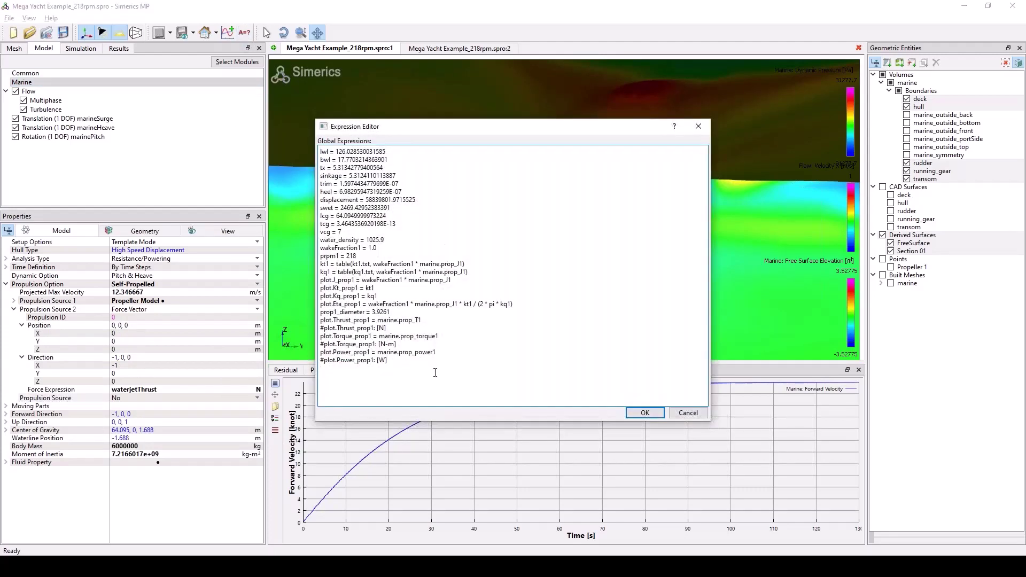
- Add a constant definition to the end of the global expressions: waterjetThrust = 1000
text(waterje)
text(tThru)
text(st = 100)
- Add a time-ramped thrust definition below the constant one: waterjetThrust = time < 5 ? 200 * time : 1000
text(waterjetThrust)
text( = tim)
text(e <>)
key(BackSpace)
text(5 ? 200 * time :)
text(100)
- Add a lookup-table definition on the following line: waterjetThrust = table(thrust.txt, marine.forward_vel)
text(waterj)
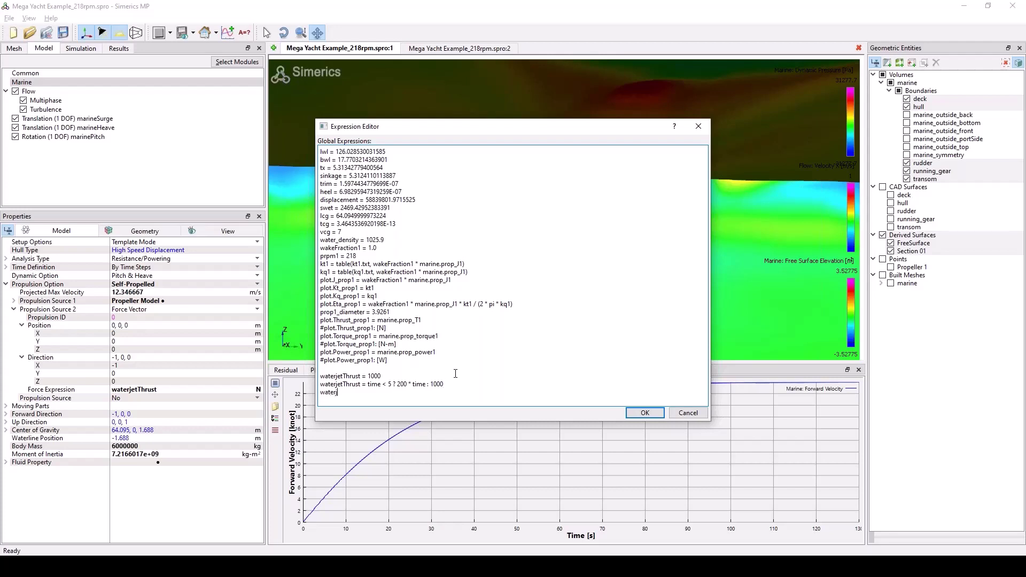
text(etThrust = table(thrust.txt)
text(marine.forward_vel)
- Examine the marine.forward_vel argument and file name in the table lookup, and the time variable in the ramp expression
double_click(429, 393)
double_click(445, 392)
drag(382, 392, 470, 394)
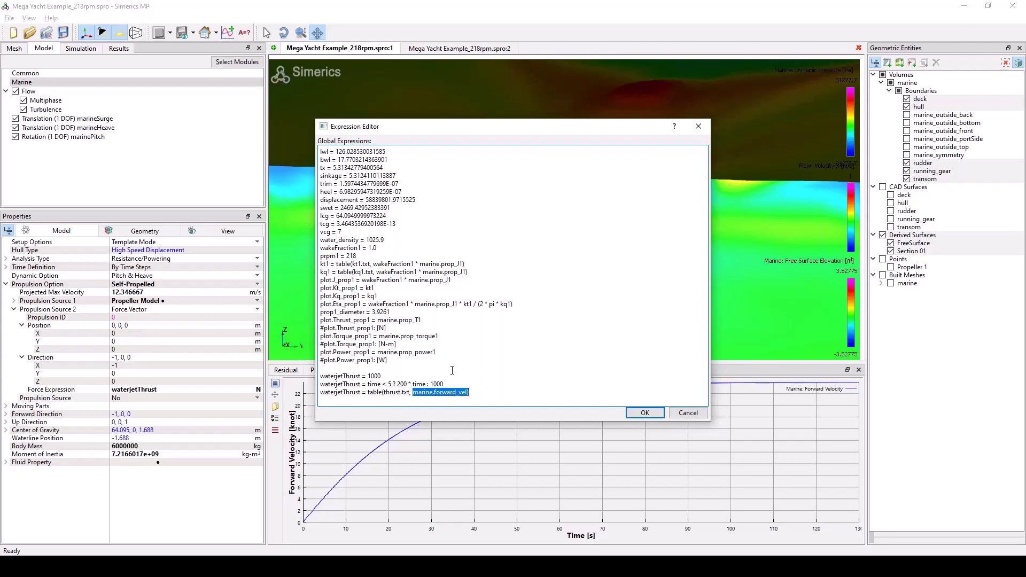
double_click(396, 393)
double_click(444, 393)
double_click(377, 385)
click(442, 386)
- Switch to the PowerPoint slide on the Expression Editor and review the available marine module variables
key(alt+Tab)
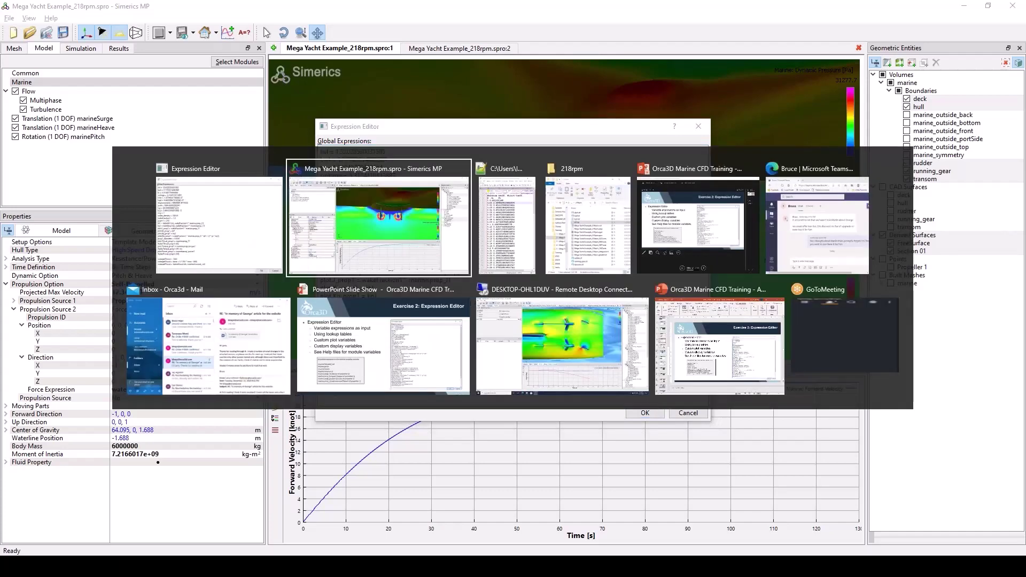
key(alt+Tab)
key(alt+Tab)
key(alt+Tab)
key(alt+Tab)
key(alt+Tab)
key(alt+Tab)
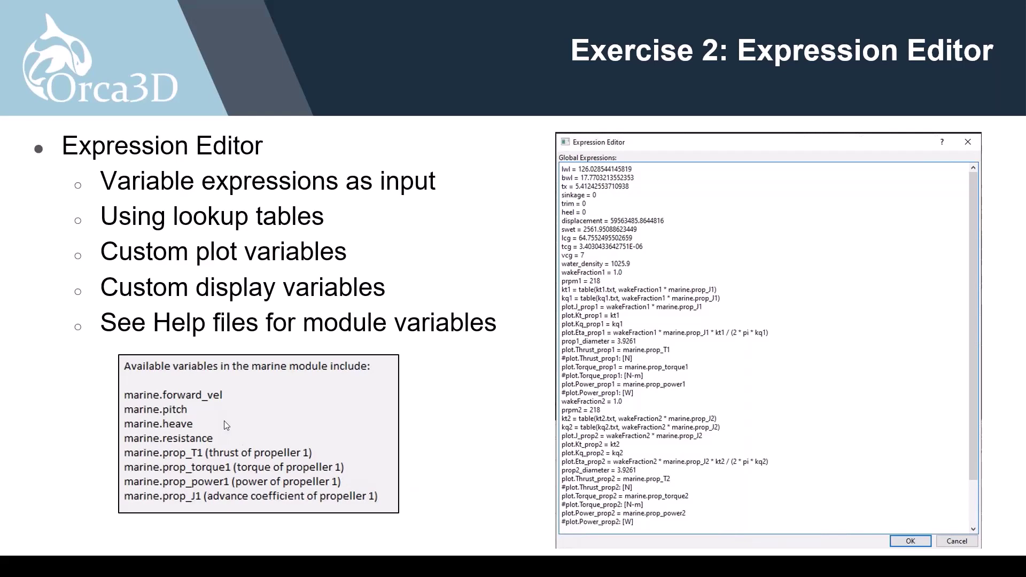
- Switch back to Simerics MP and close the Expression Editor, discarding the waterjetThrust definitions
key(alt+Tab)
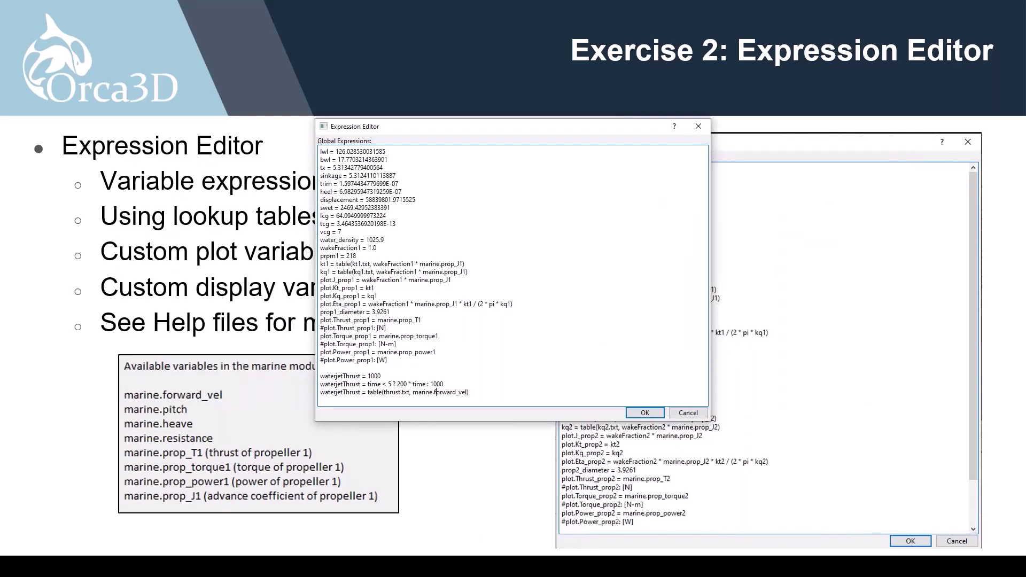
click(590, 567)
click(618, 545)
mouse_move(590, 569)
click(567, 538)
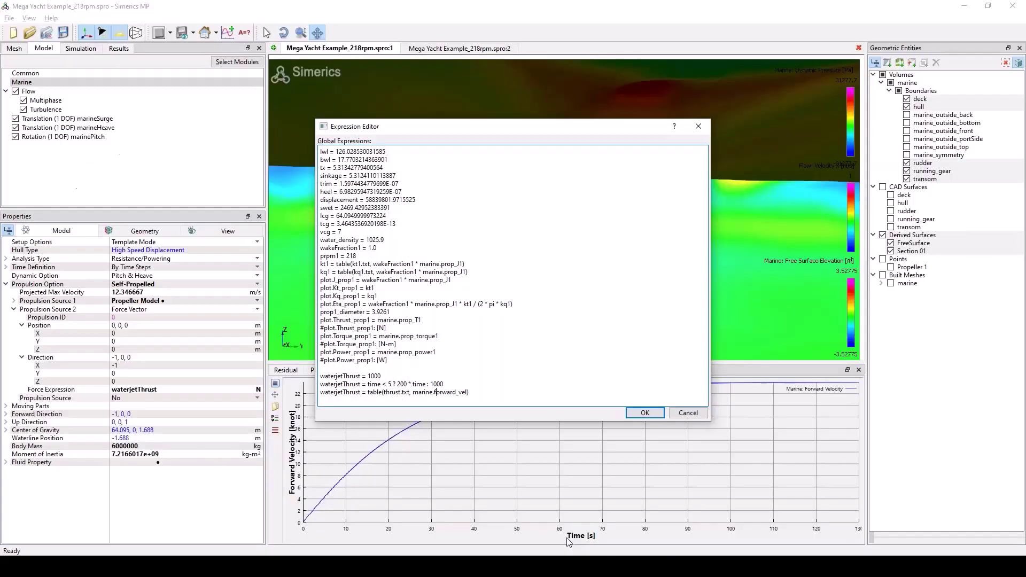
drag(451, 134, 521, 111)
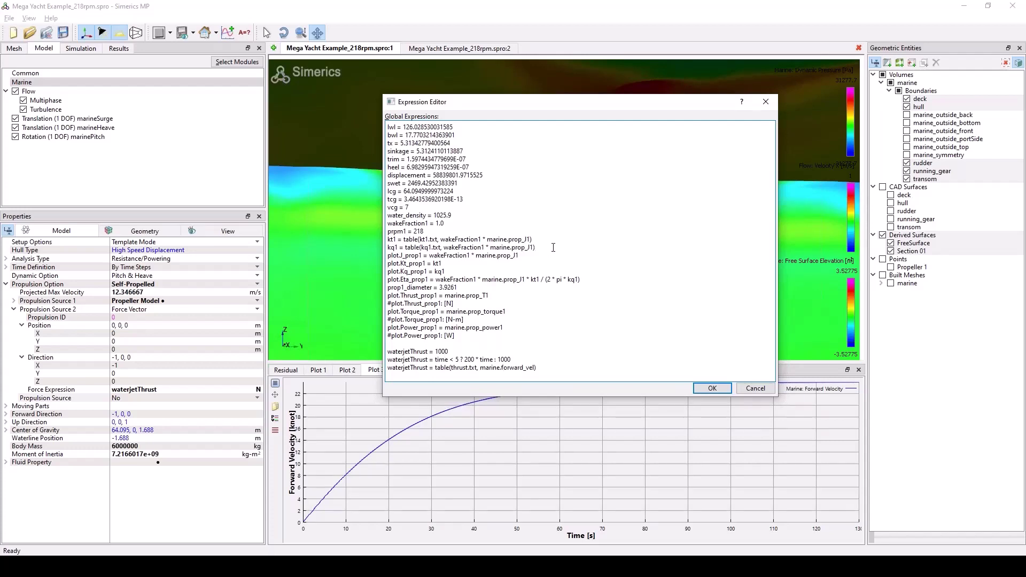
key(Return)
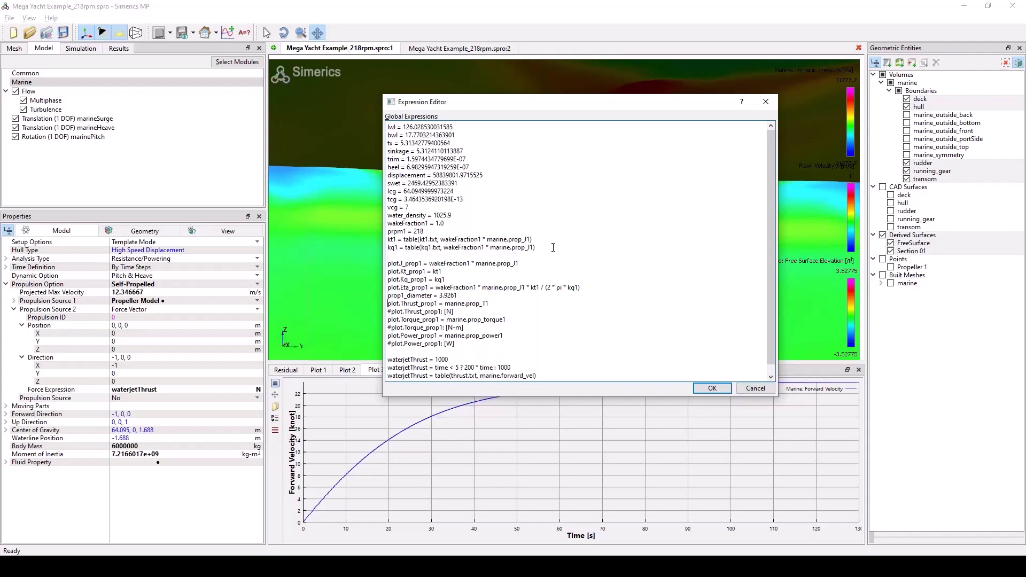
click(754, 390)
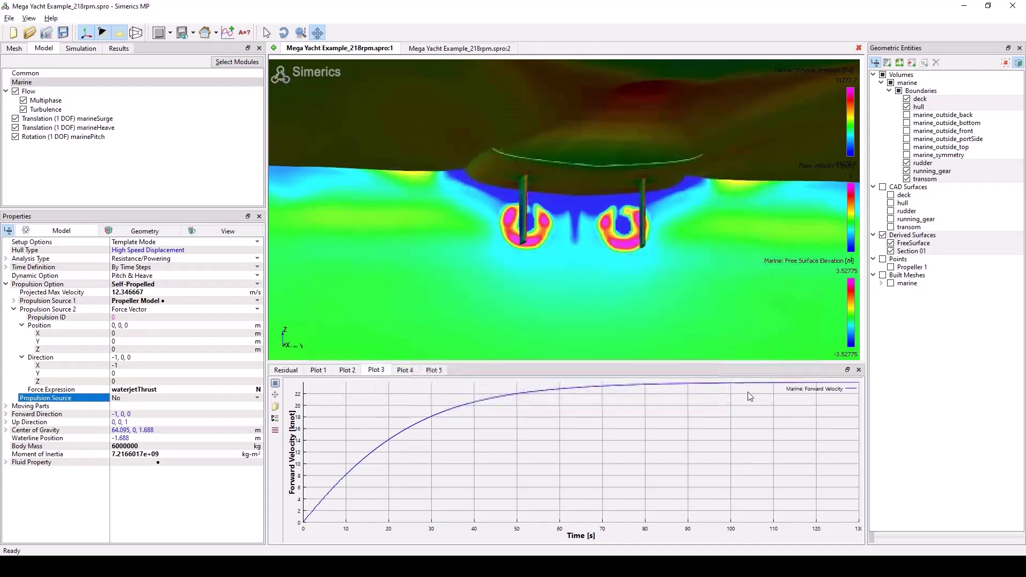
- Display the propeller power curve in Plot 5, inspect its lower range, and restore the plot's full view
click(435, 371)
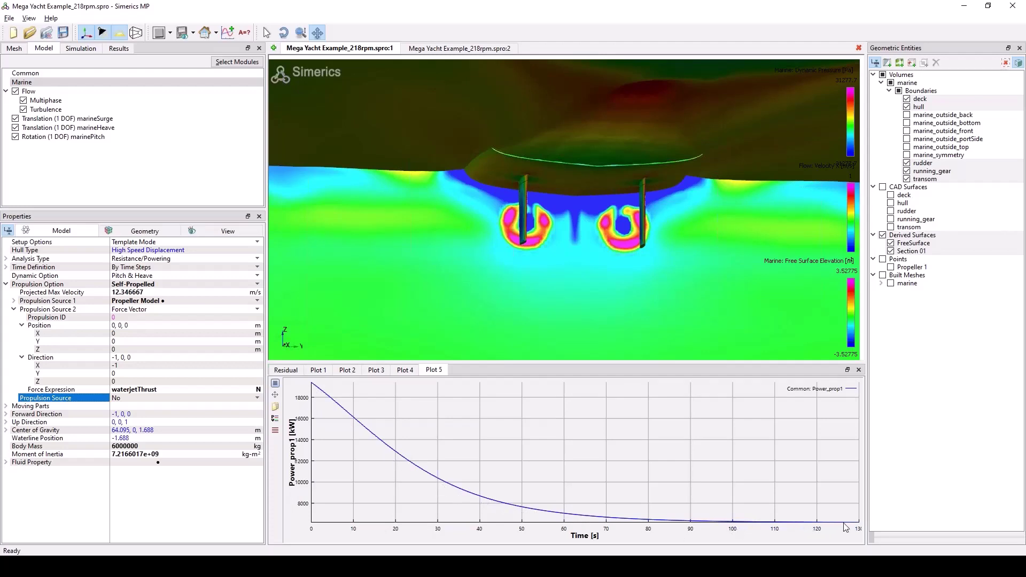
drag(396, 499, 395, 486)
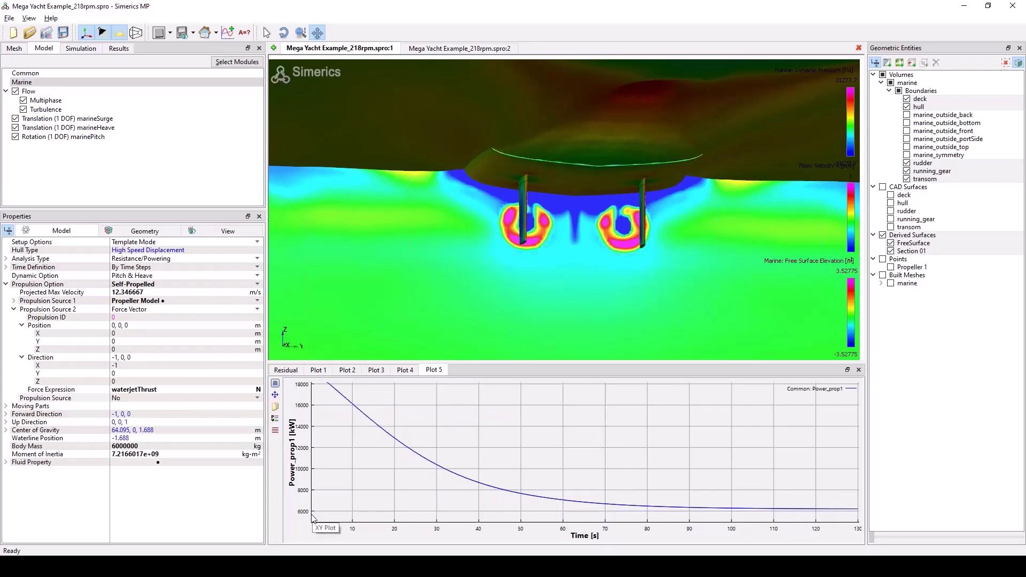
right_click(473, 437)
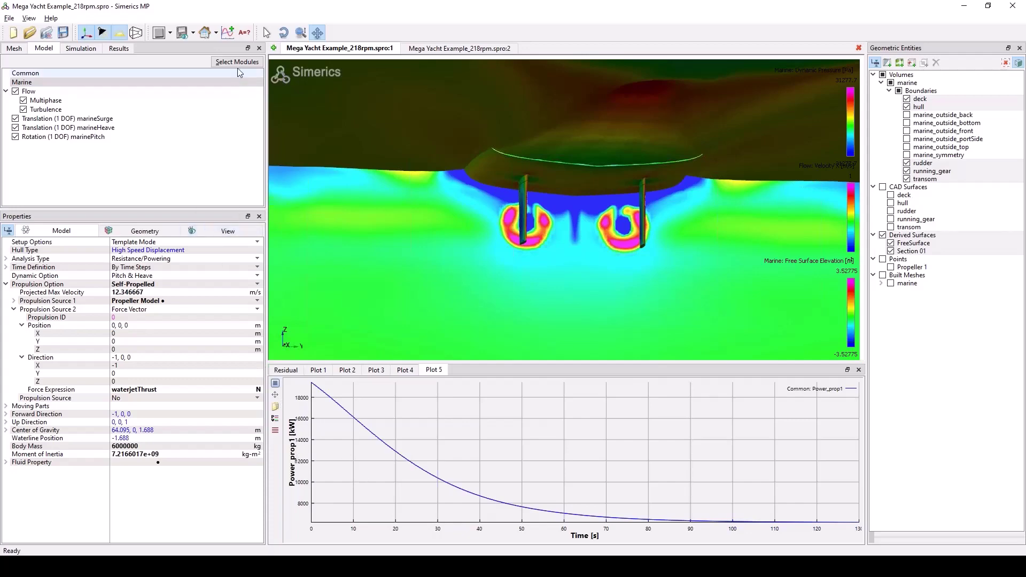
- Reopen the global expressions and insert blank lines above the plot.Power_prop1 definition to set it apart
click(242, 35)
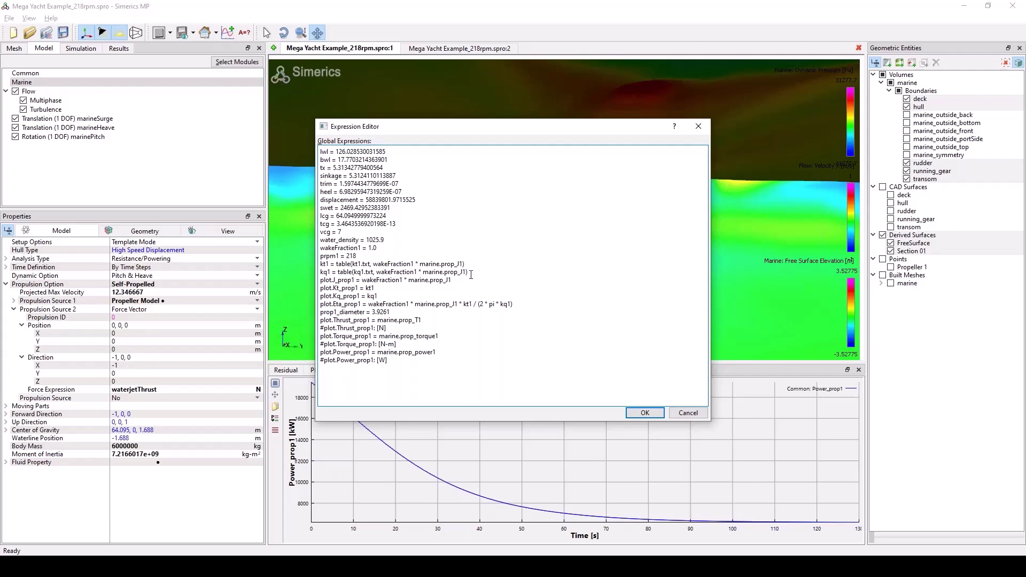
key(Return)
key(Return)
key(Return)
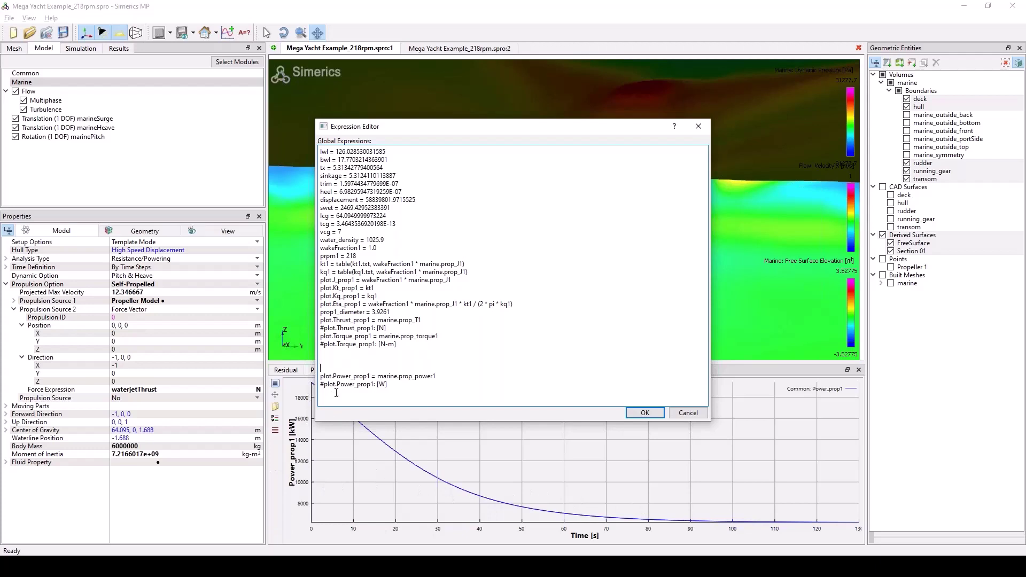
- Examine the plot.Power_prop1 definition, including its plot prefix, variable name and the assigned marine.prop_power1
double_click(329, 377)
click(340, 376)
double_click(340, 377)
drag(377, 376, 449, 376)
click(458, 389)
mouse_move(324, 377)
mouse_down()
mouse_move(428, 376)
mouse_move(318, 377)
mouse_up()
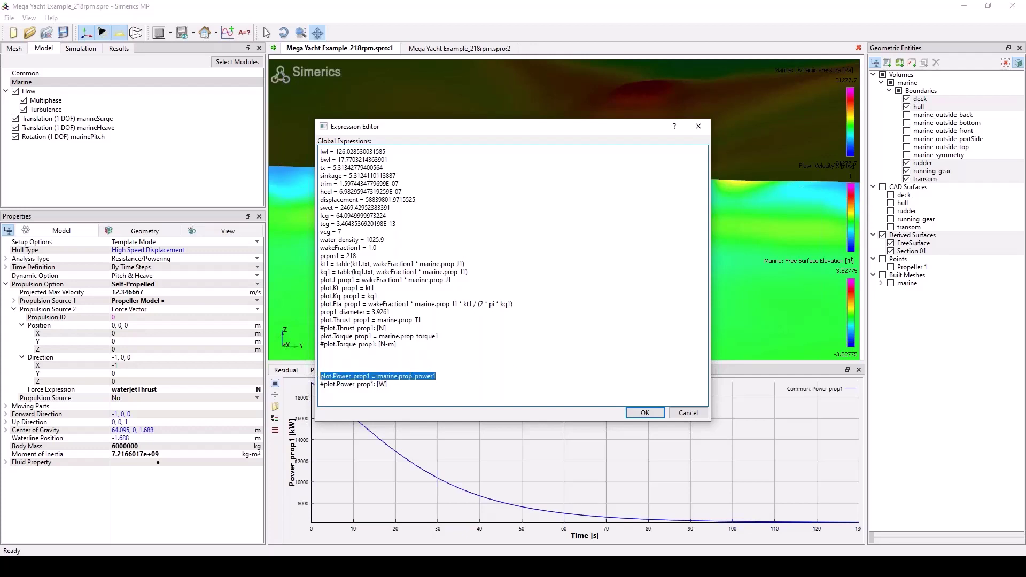
click(324, 385)
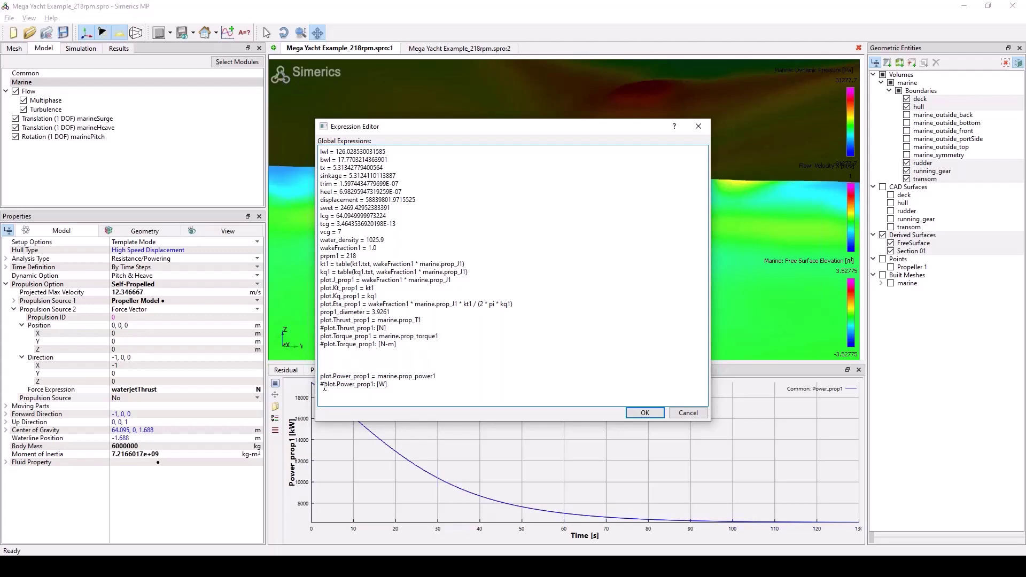
- Examine the unit declaration line #plot.Power_prop1: [W], including its leading # sign, variable name and bracketed unit
drag(324, 385, 321, 384)
click(323, 391)
drag(324, 384, 389, 386)
click(352, 394)
drag(324, 384, 356, 390)
double_click(381, 385)
click(406, 387)
- Compare the power unit declaration with Plot 5's vertical axis label, and close the Expression Editor without saving
drag(509, 119, 465, 108)
scroll(493, 249, down, 4)
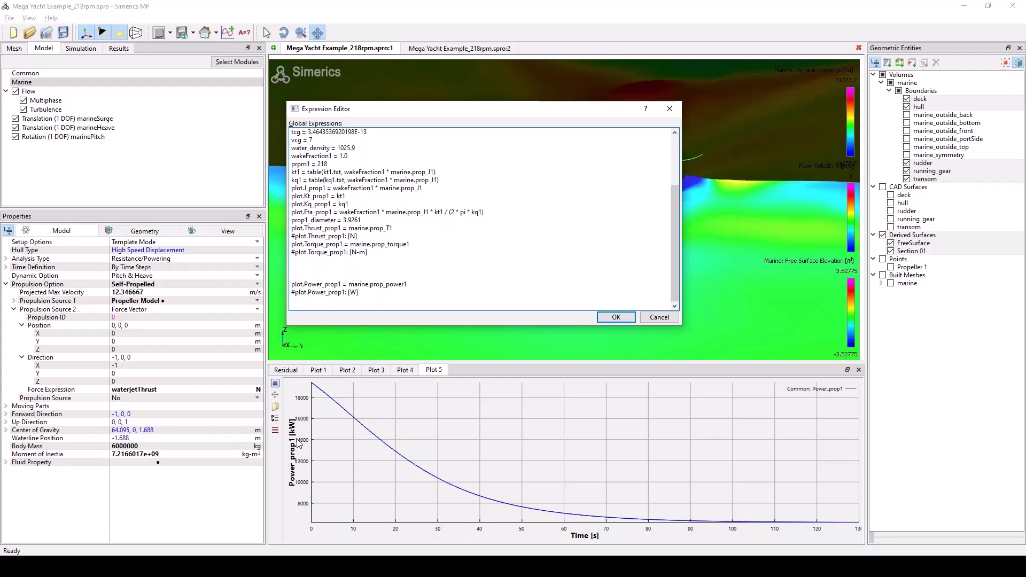
drag(368, 293, 287, 292)
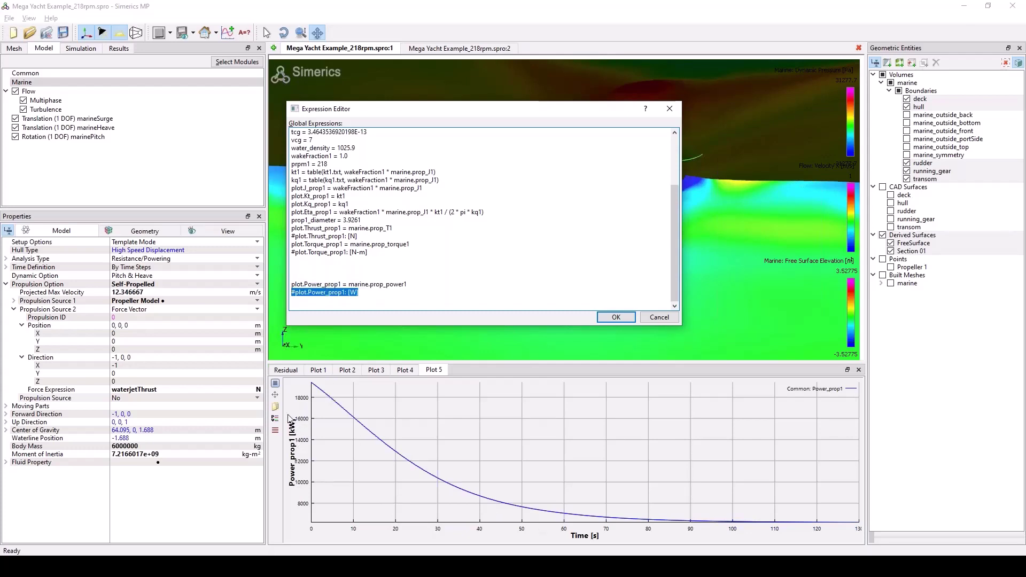
click(425, 283)
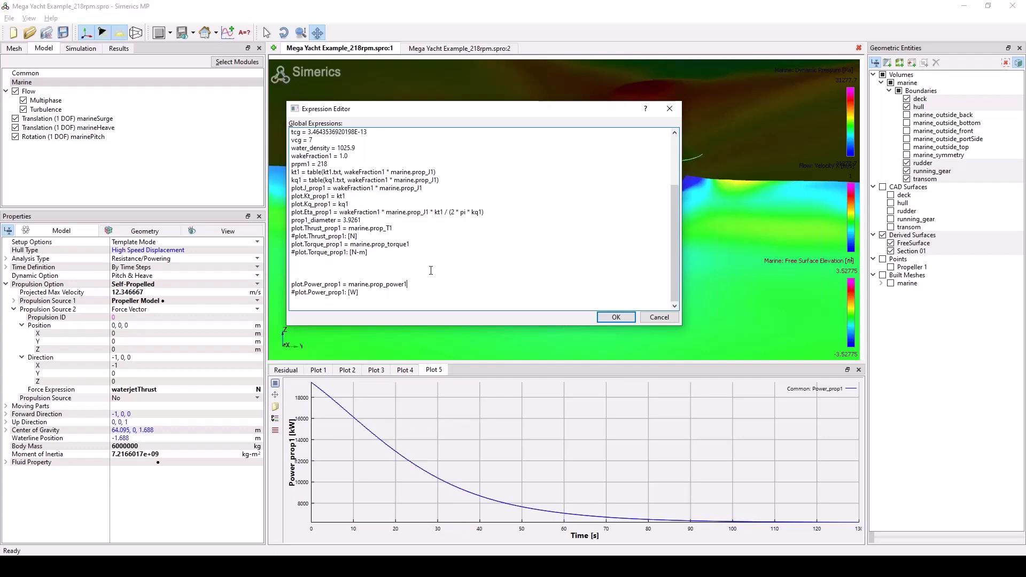
scroll(421, 266, up, 1)
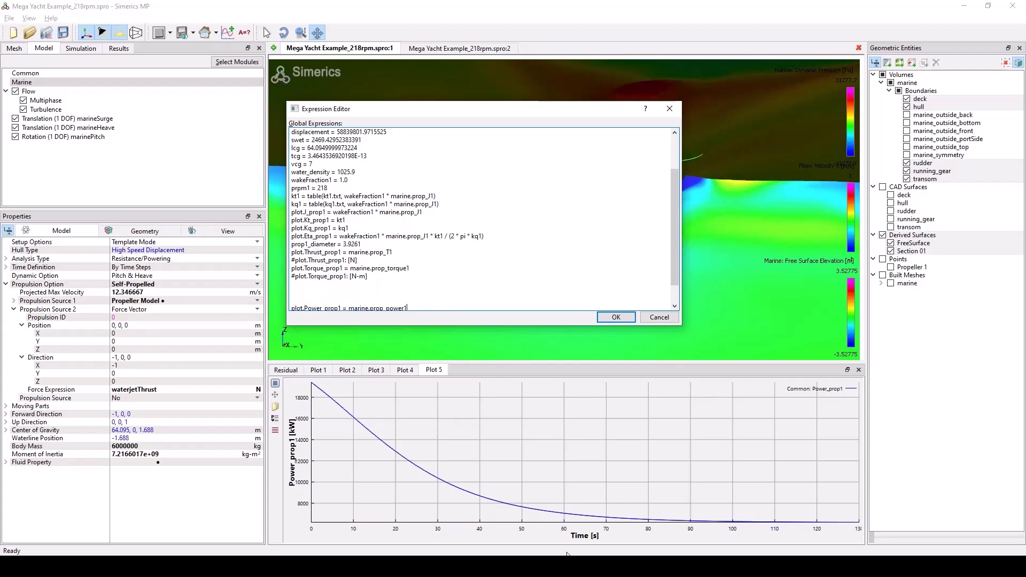
scroll(433, 268, down, 1)
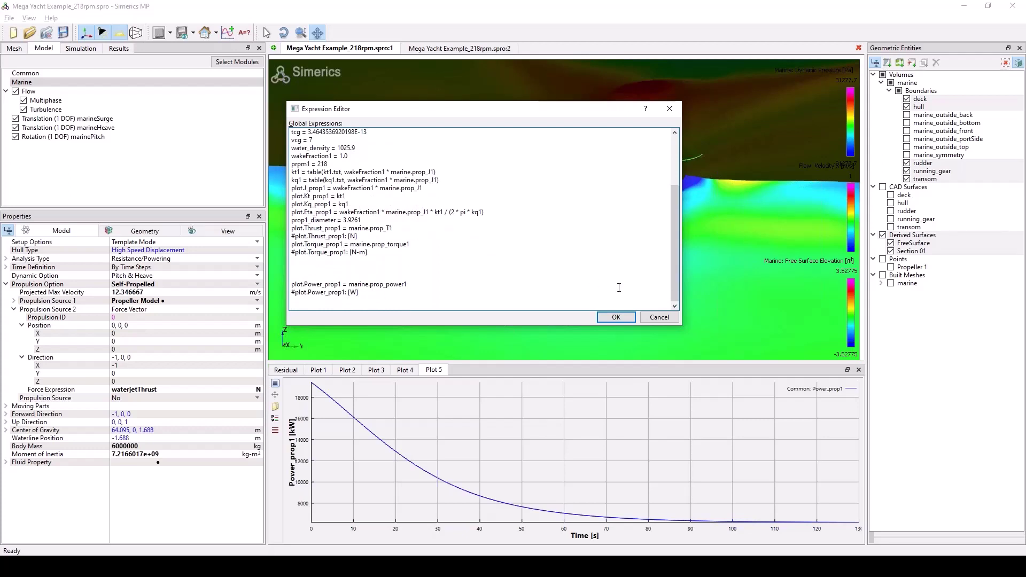
click(660, 318)
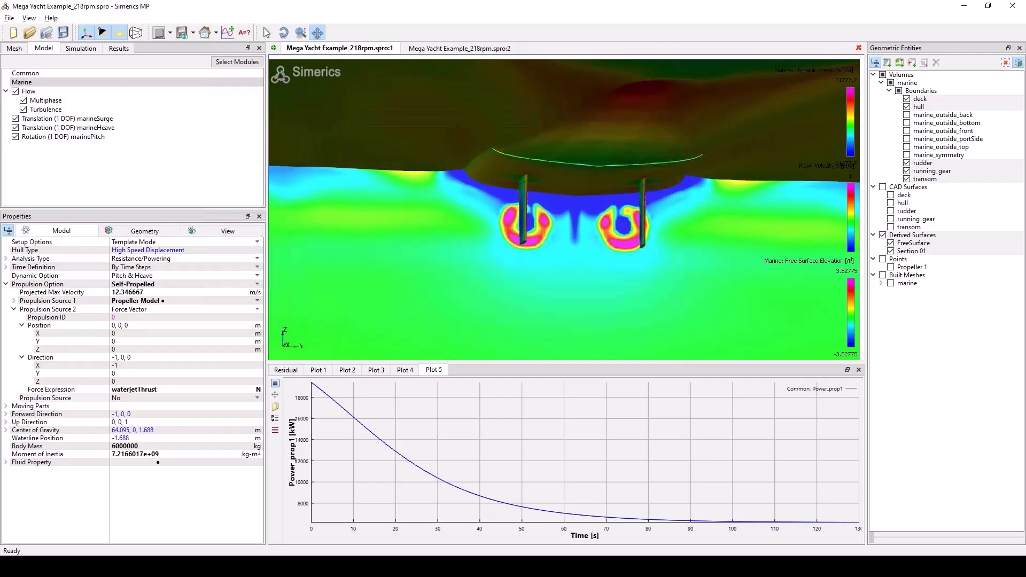
- Expand Plot 5's variable list and show the custom plot variables of the Common module
click(275, 385)
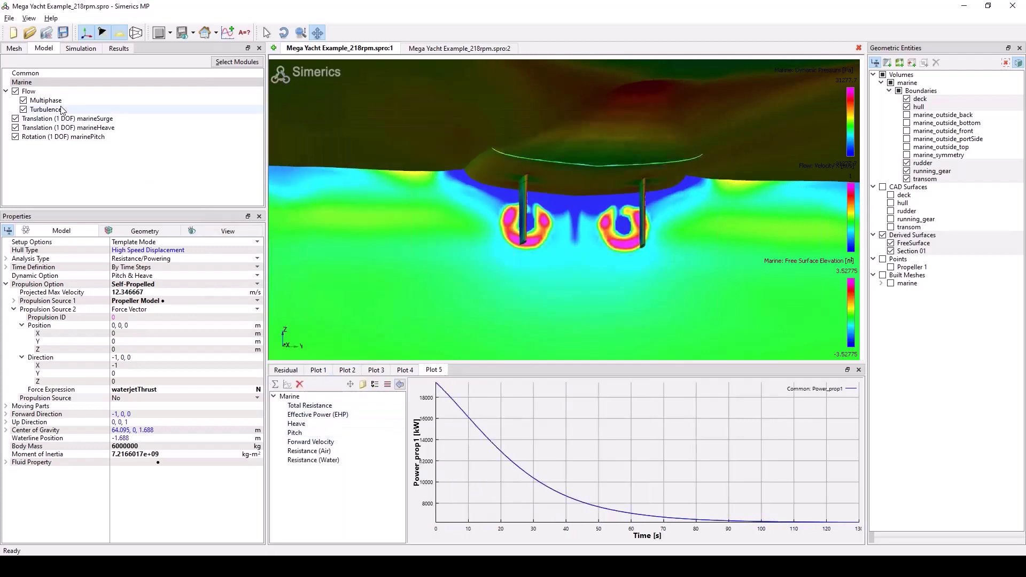
click(33, 74)
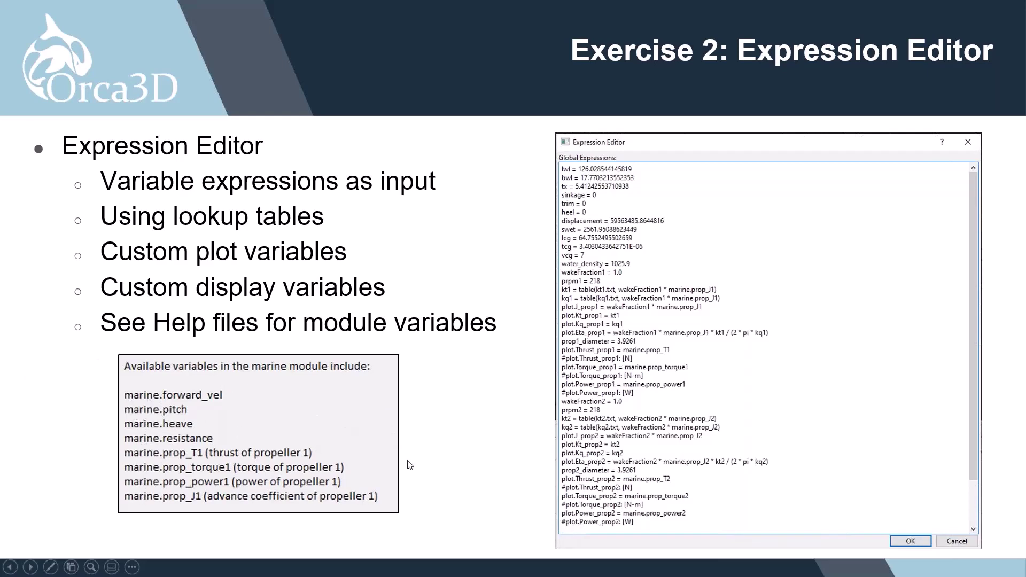
- Return to Simerics MP from the slide and open the Expression Editor chapter of the help manual
key(alt+Tab)
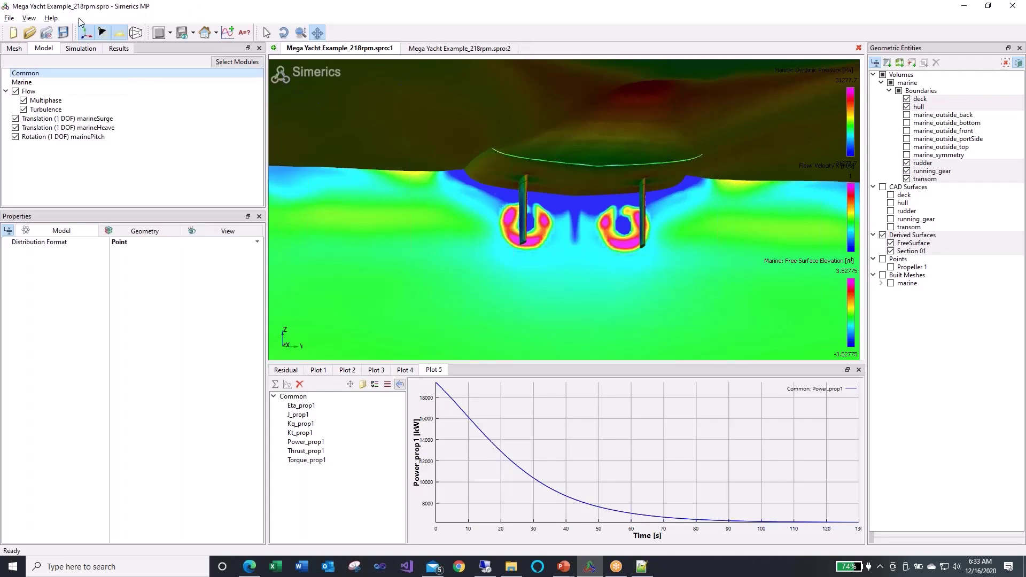
click(51, 18)
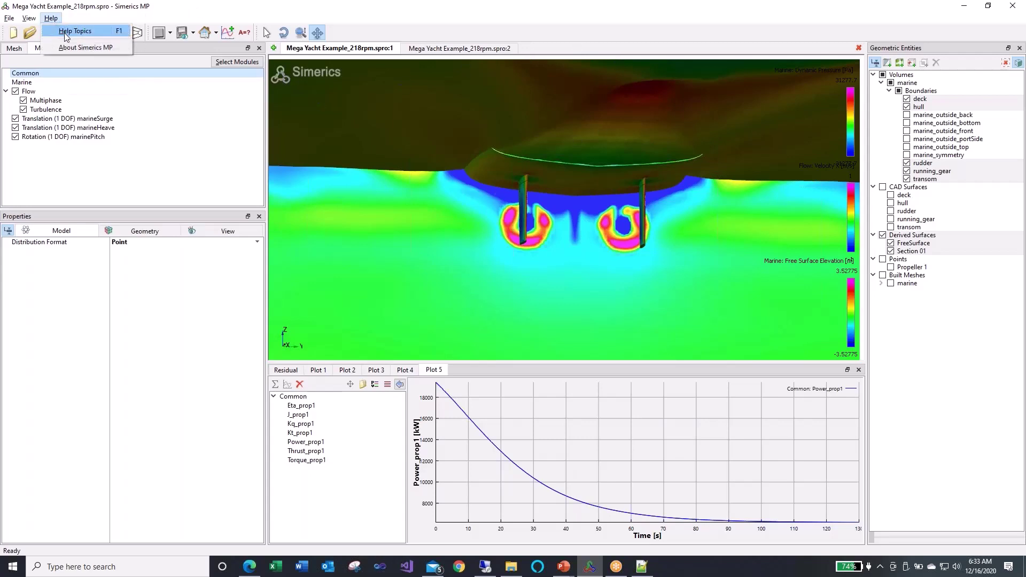
click(65, 32)
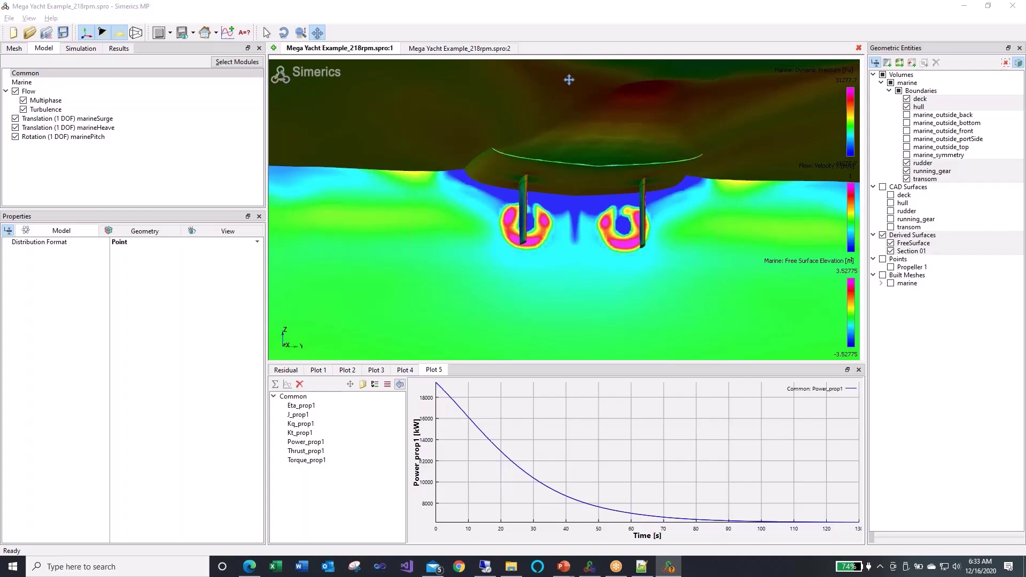
drag(993, 116, 455, 54)
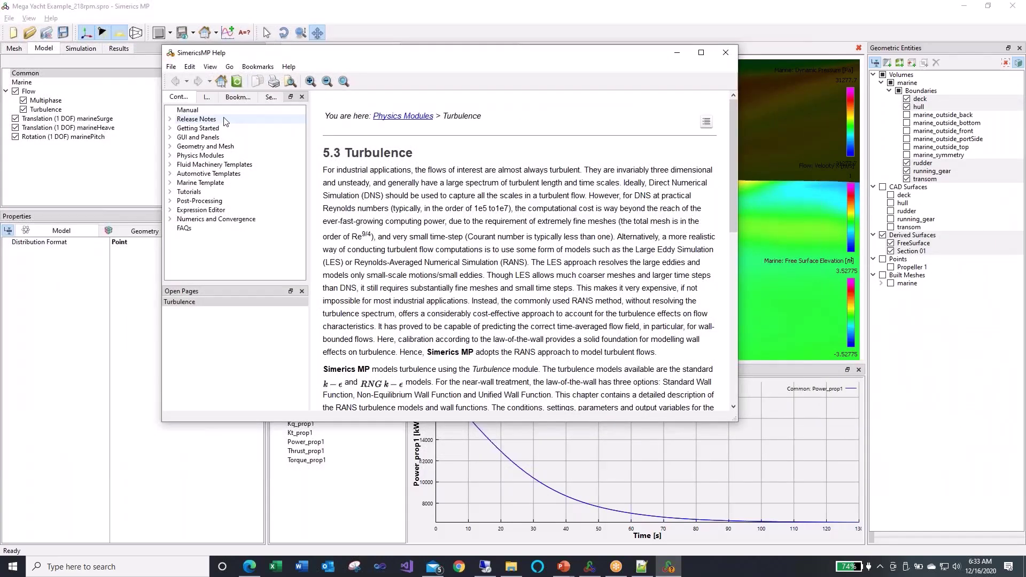
click(191, 210)
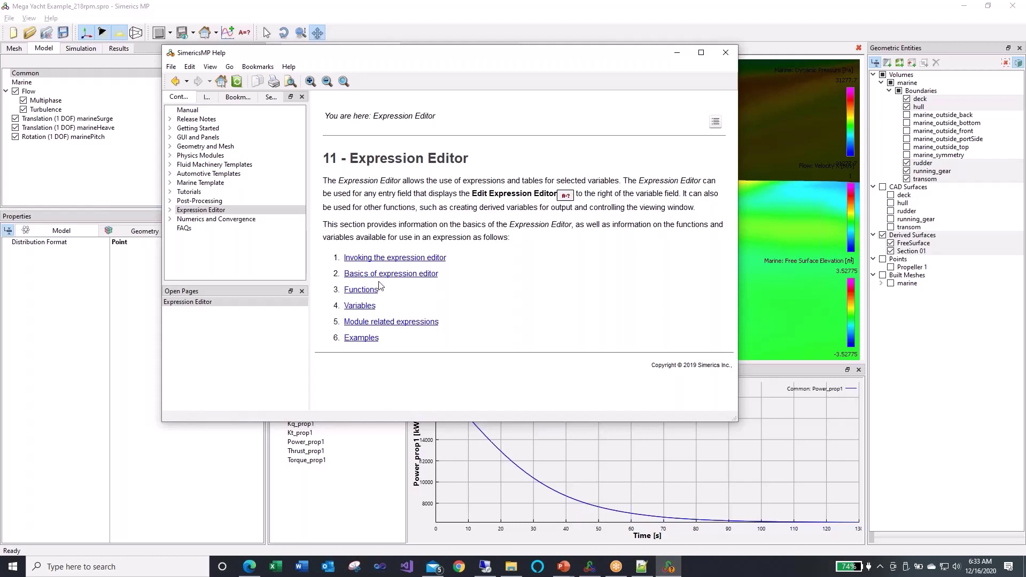
- Read the Operators description in the help's Functions section and return to the Expression Editor chapter overview
click(368, 290)
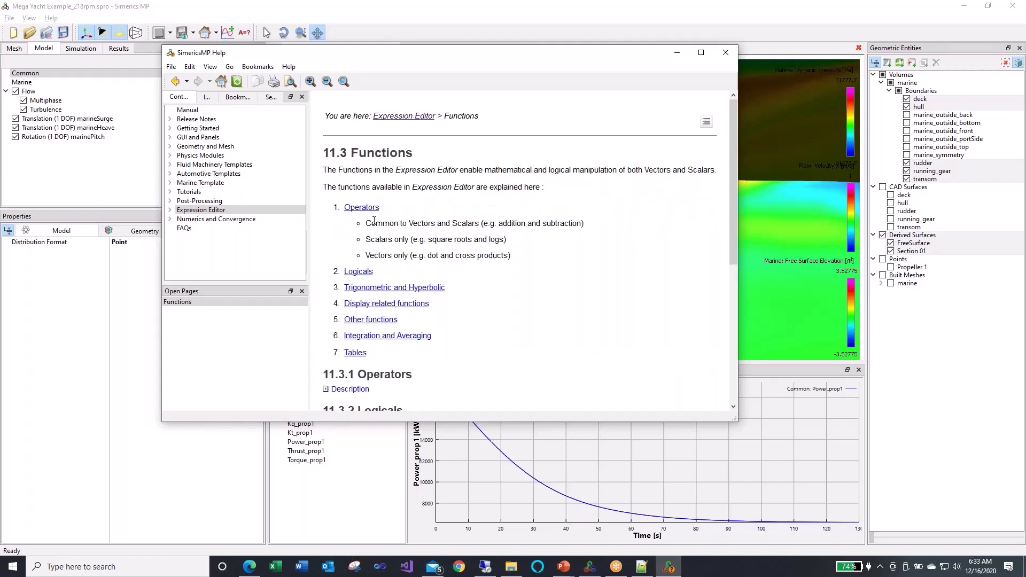
scroll(398, 266, down, 1)
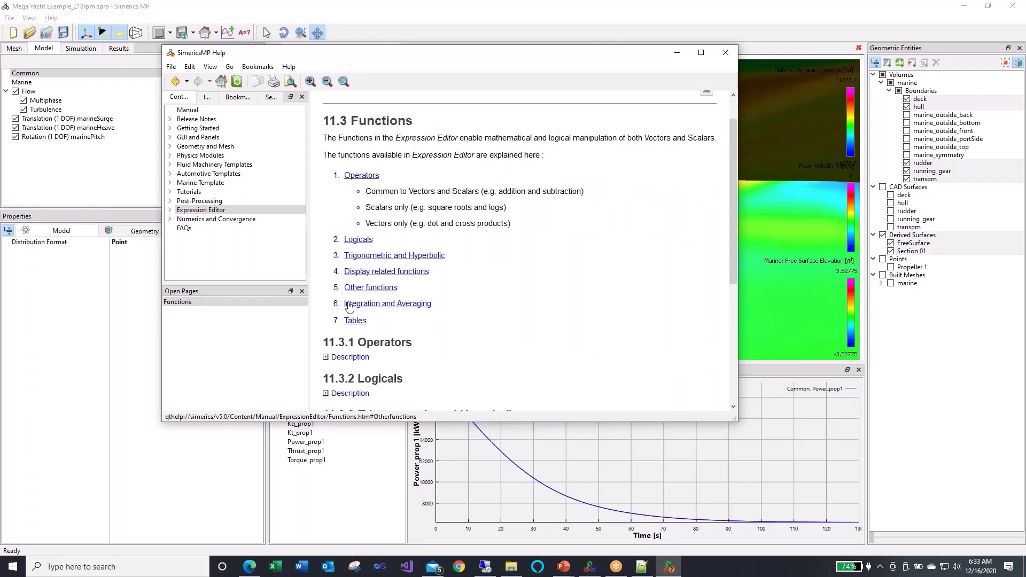
click(348, 357)
scroll(414, 283, down, 7)
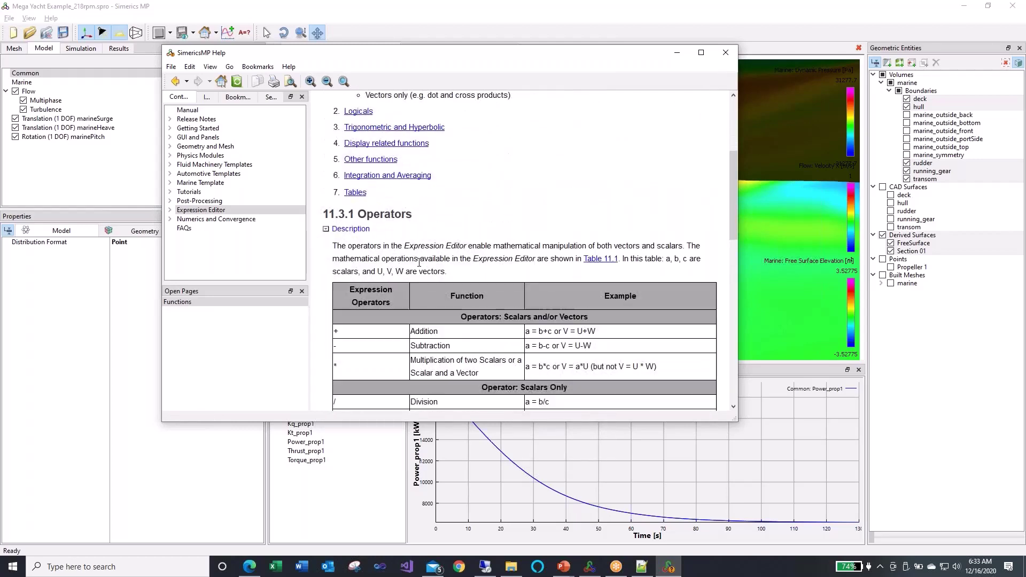
scroll(347, 327, down, 1)
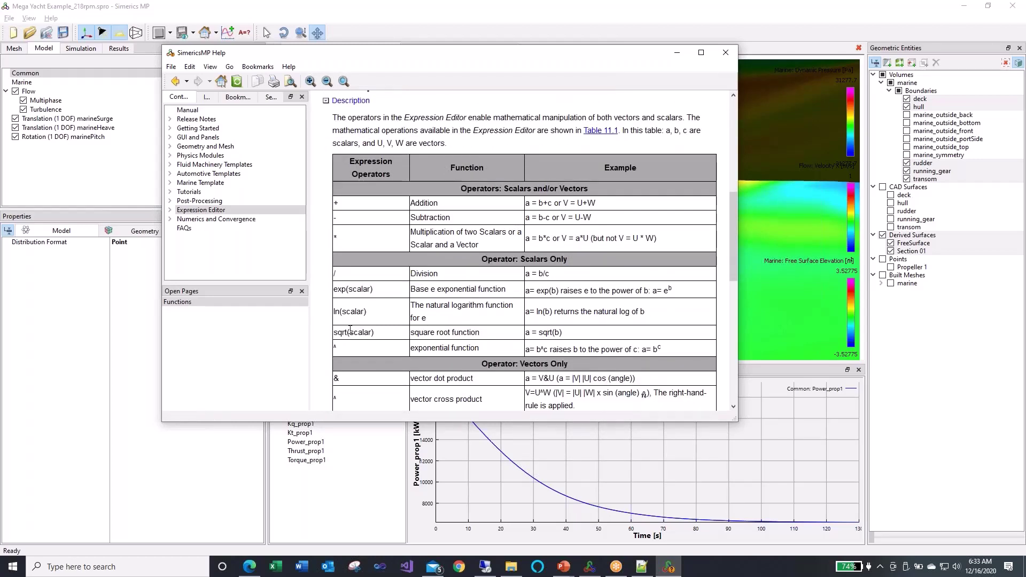
scroll(356, 308, up, 6)
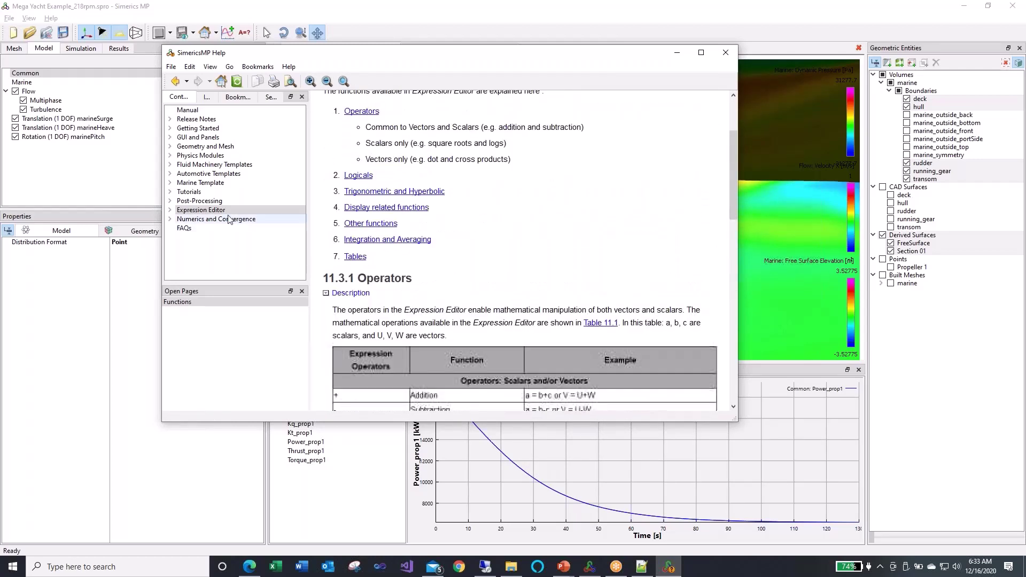
click(235, 210)
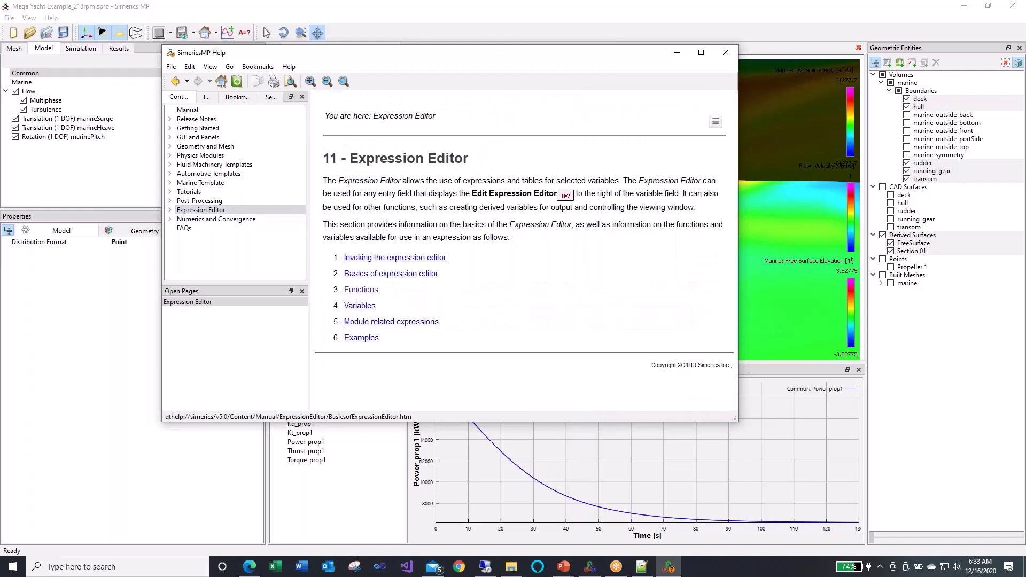
- Open the Global Variables page in the help's Variables section and read the Global/Shared Variables table, including the time variable
click(364, 309)
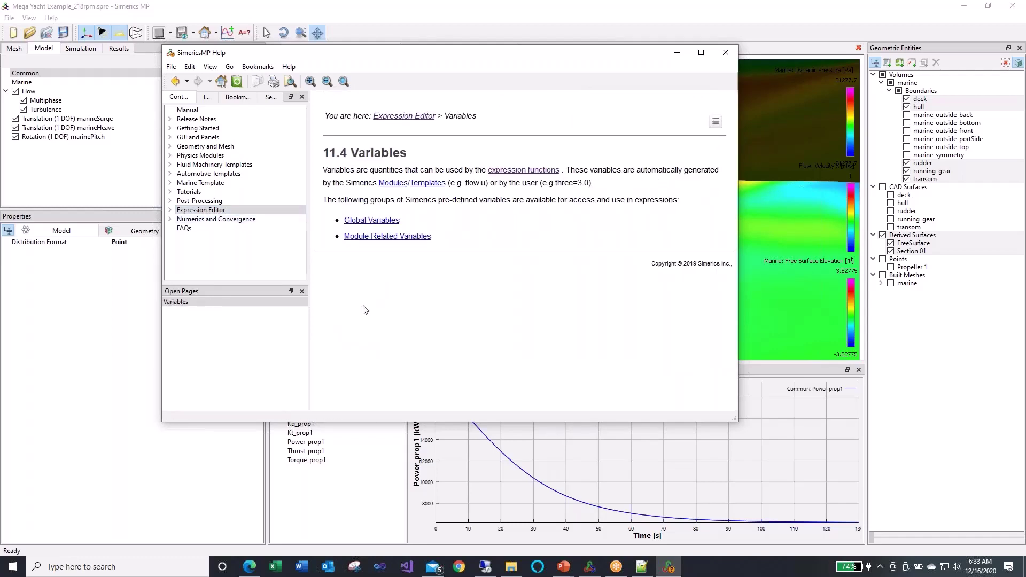
click(369, 220)
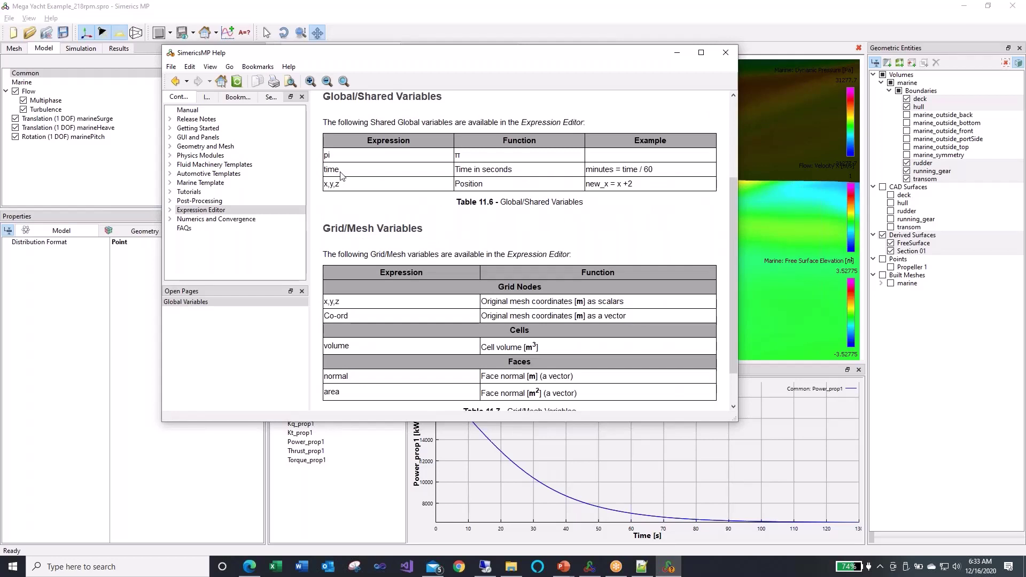
drag(340, 171, 322, 172)
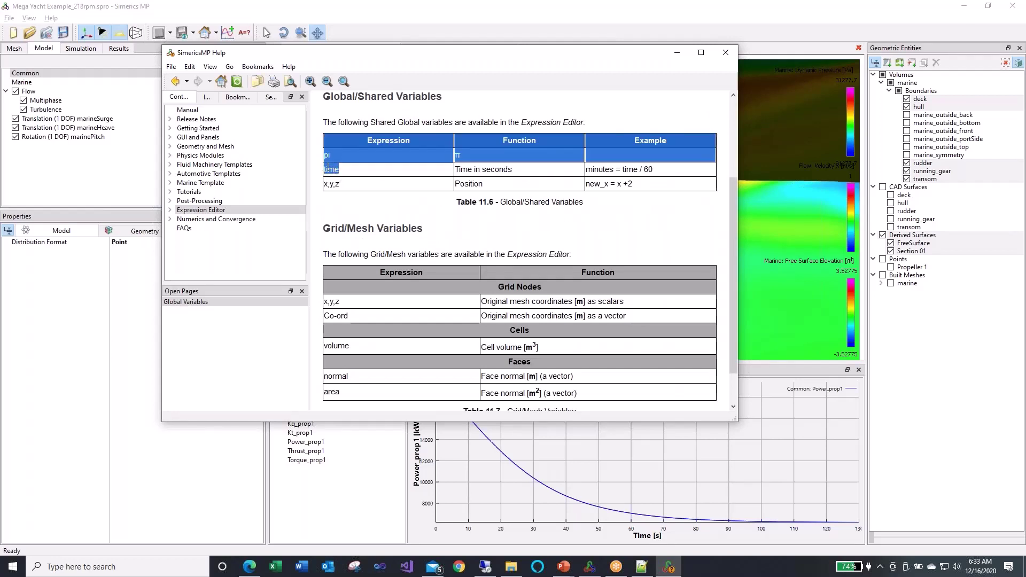
click(336, 158)
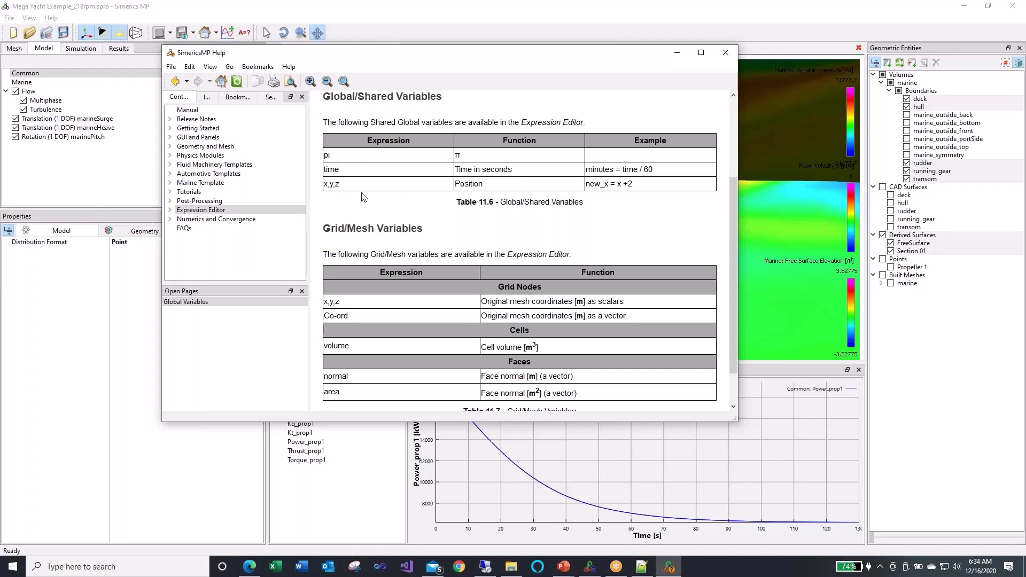
scroll(363, 177, down, 2)
scroll(364, 196, up, 4)
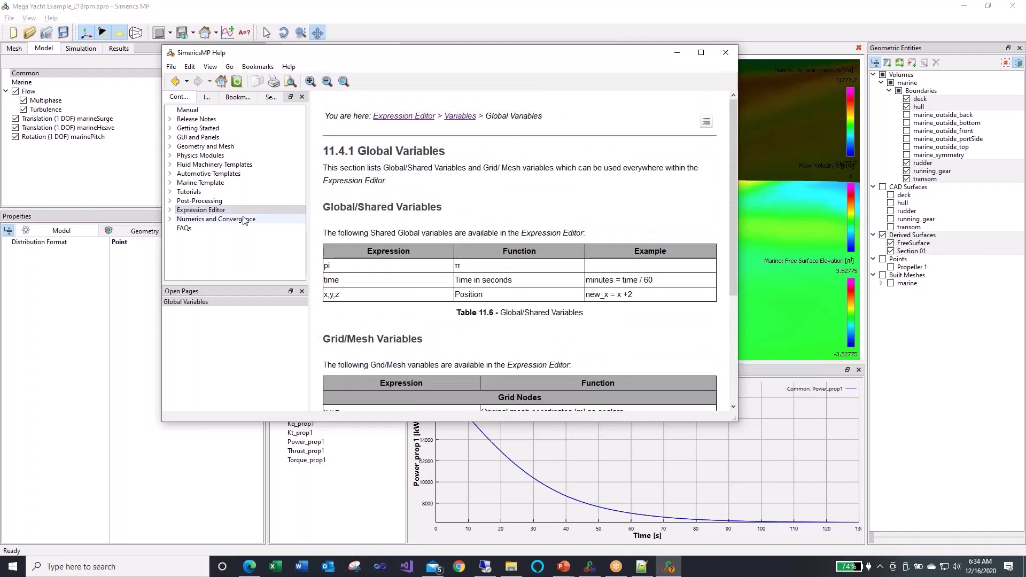
- Open the Module Related Variables page from the Expression Editor chapter, in a taller help window, and read down to the per-module descriptions
click(208, 211)
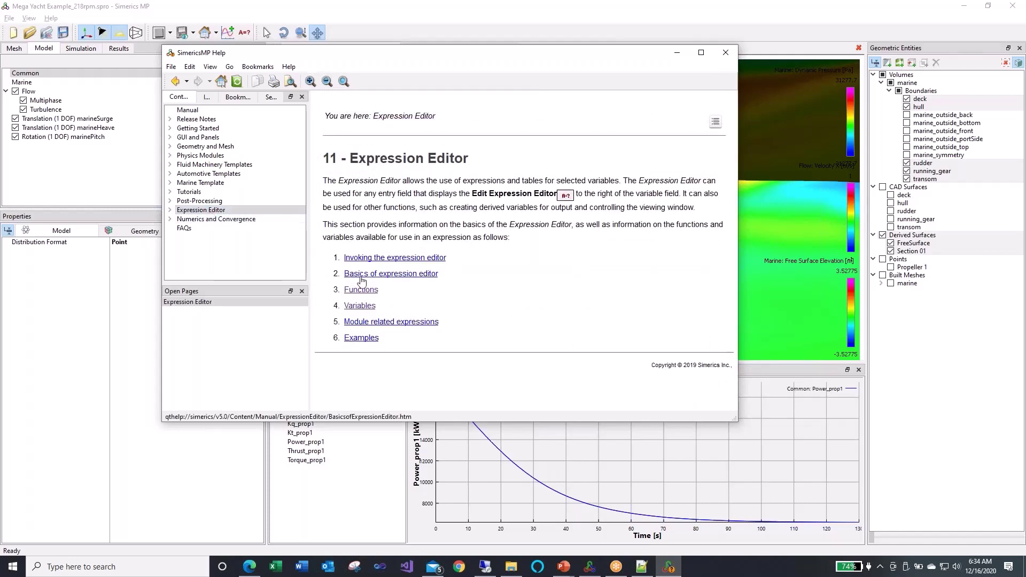
click(358, 308)
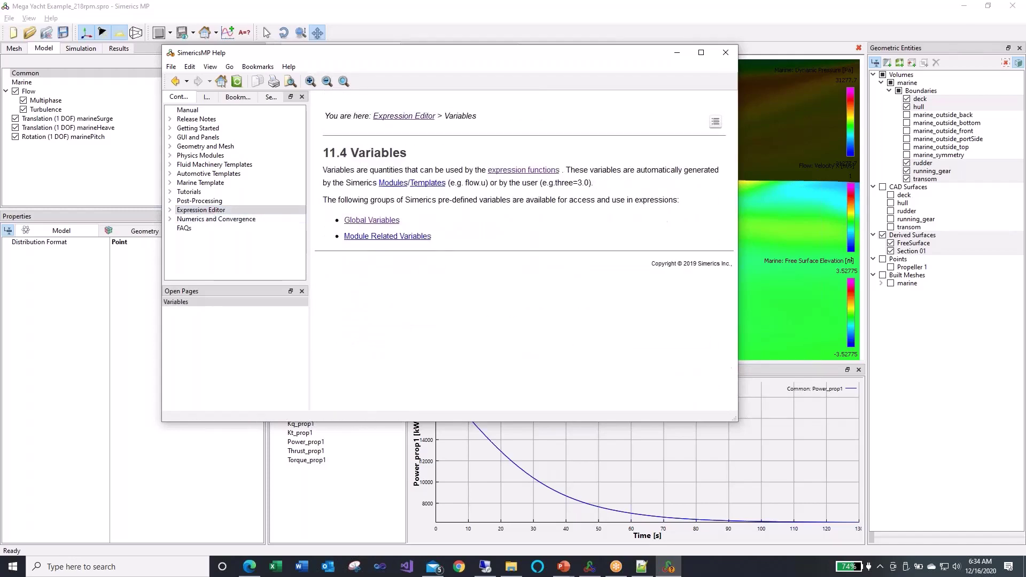
click(378, 238)
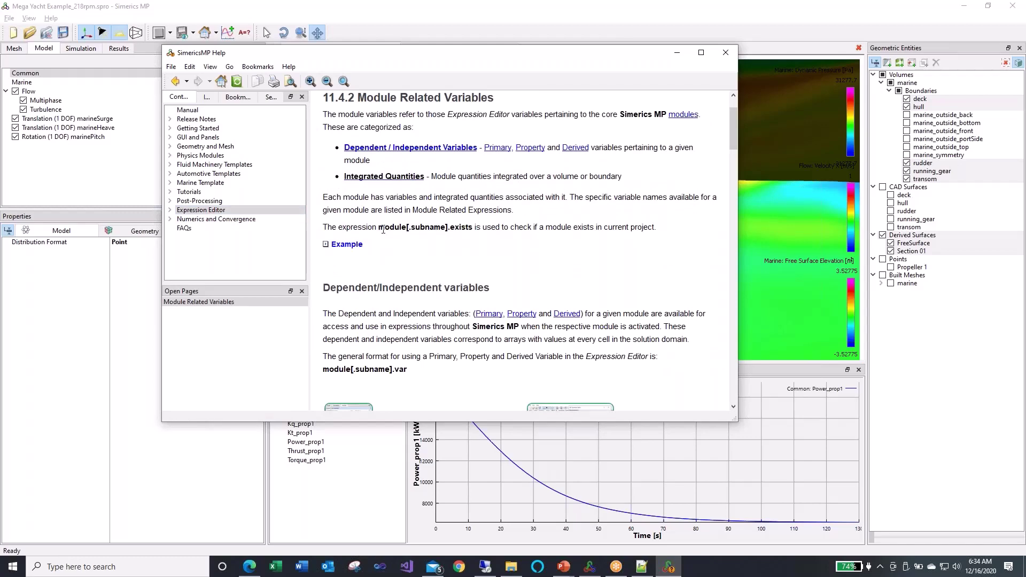
drag(404, 420, 404, 508)
scroll(502, 268, down, 6)
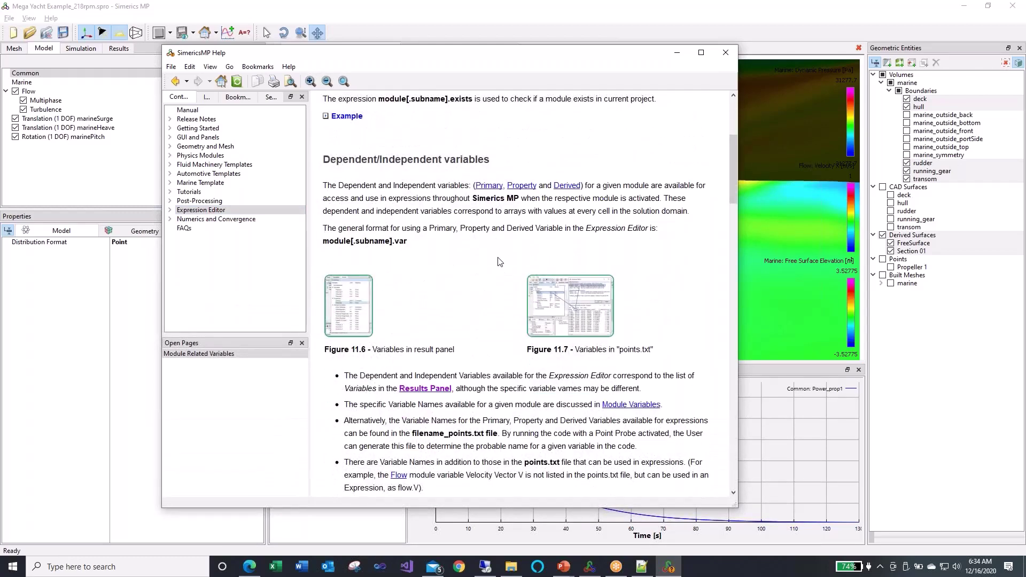
scroll(500, 257, down, 2)
scroll(500, 254, down, 7)
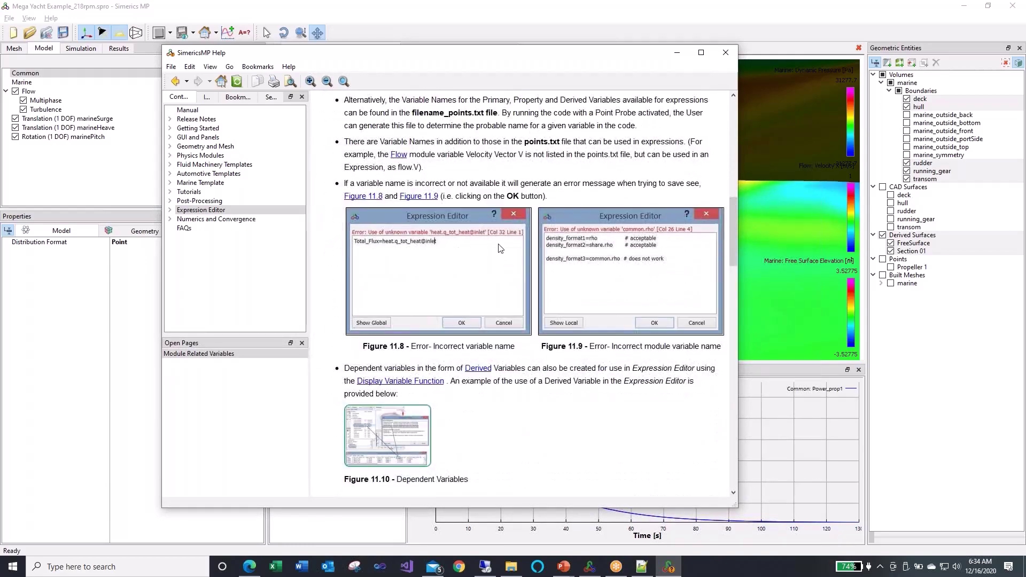
scroll(500, 248, down, 8)
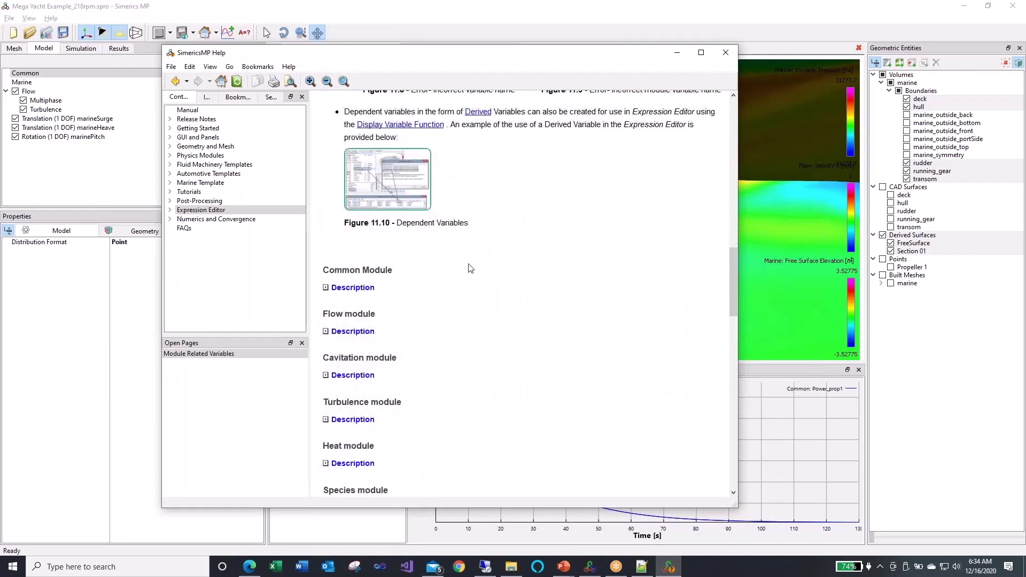
scroll(400, 267, down, 2)
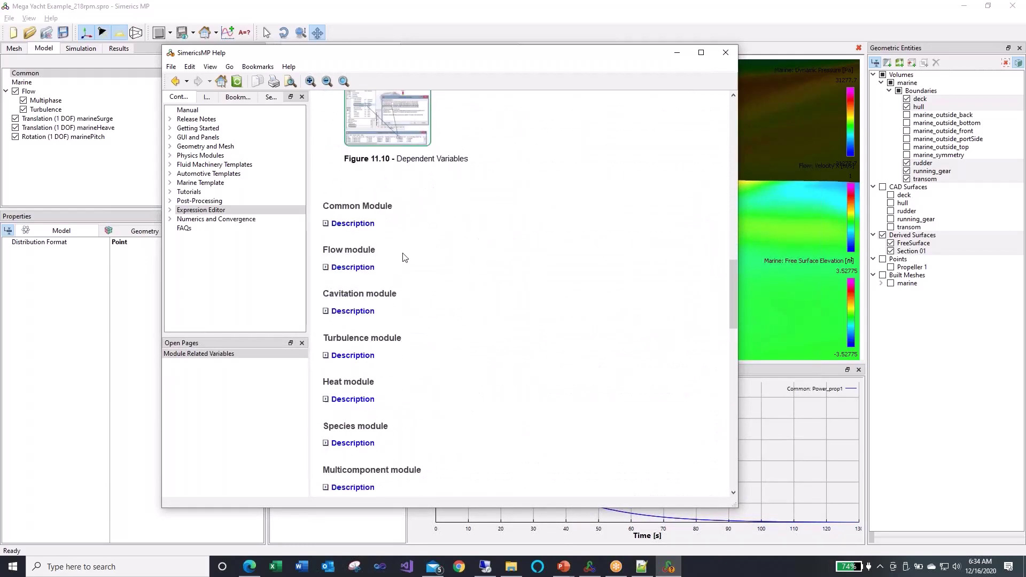
- Expand the Flow module description and examine its pressure, velocity and other flow variable names
click(351, 268)
scroll(438, 229, down, 2)
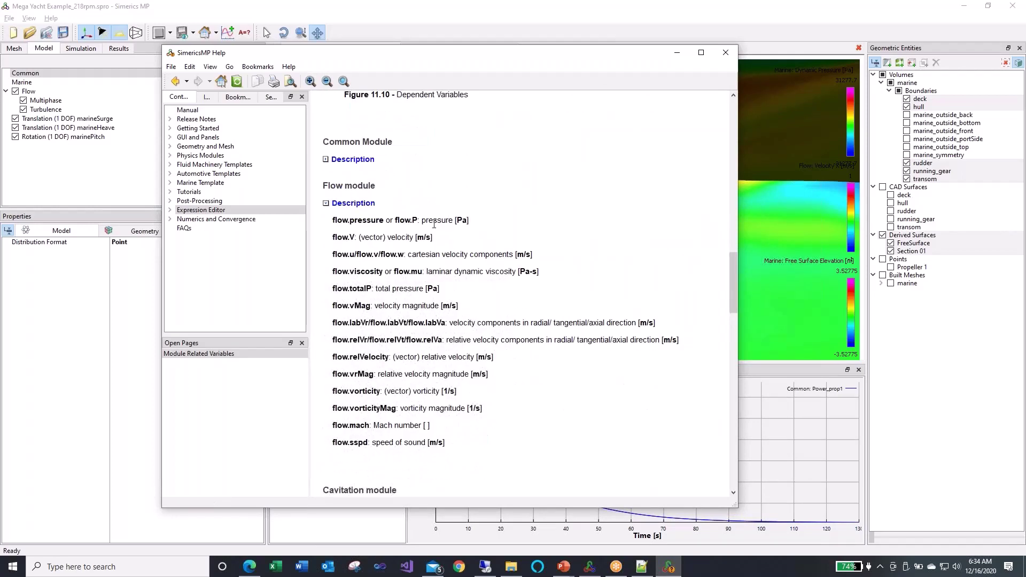
double_click(340, 221)
click(373, 222)
scroll(389, 206, down, 6)
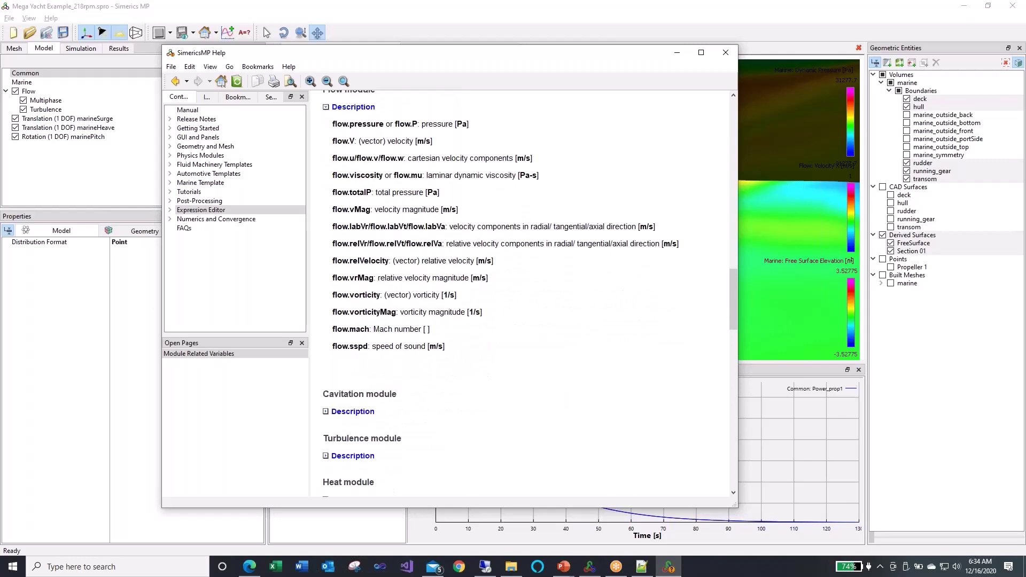
- Expand the Turbulence and Multiphase module descriptions to view their variable names, and close the help manual
scroll(314, 259, down, 4)
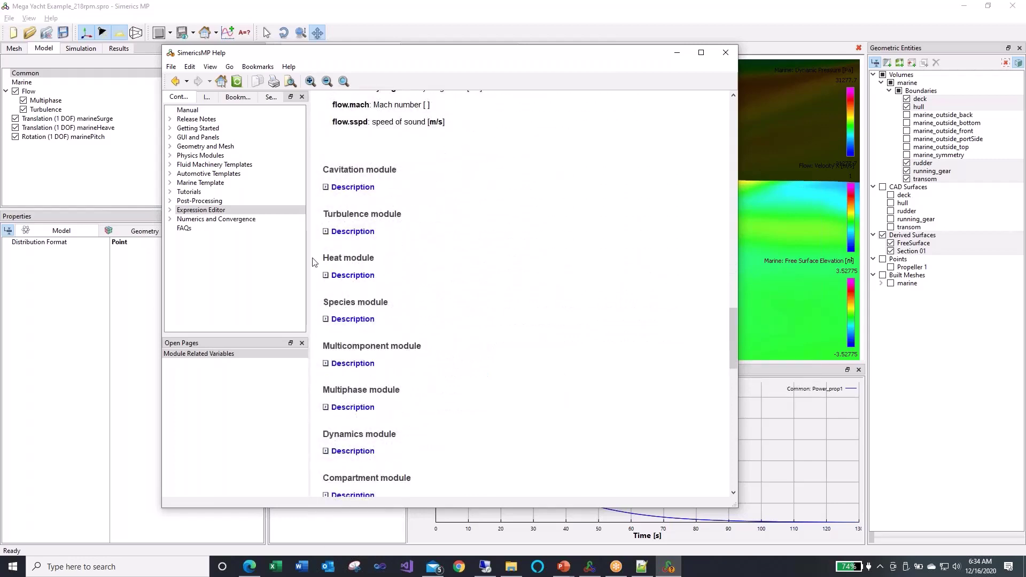
click(327, 233)
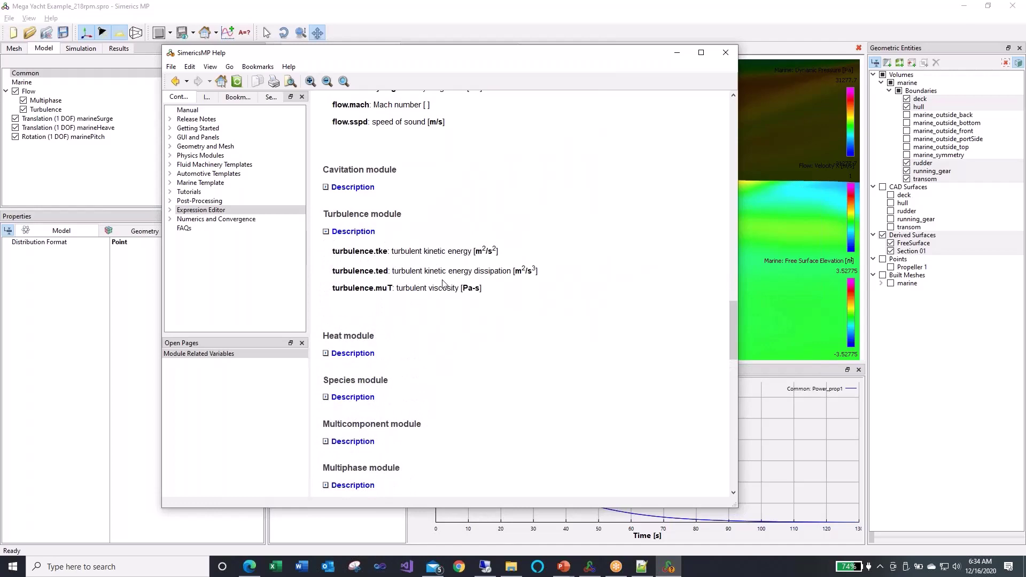
scroll(443, 284, down, 3)
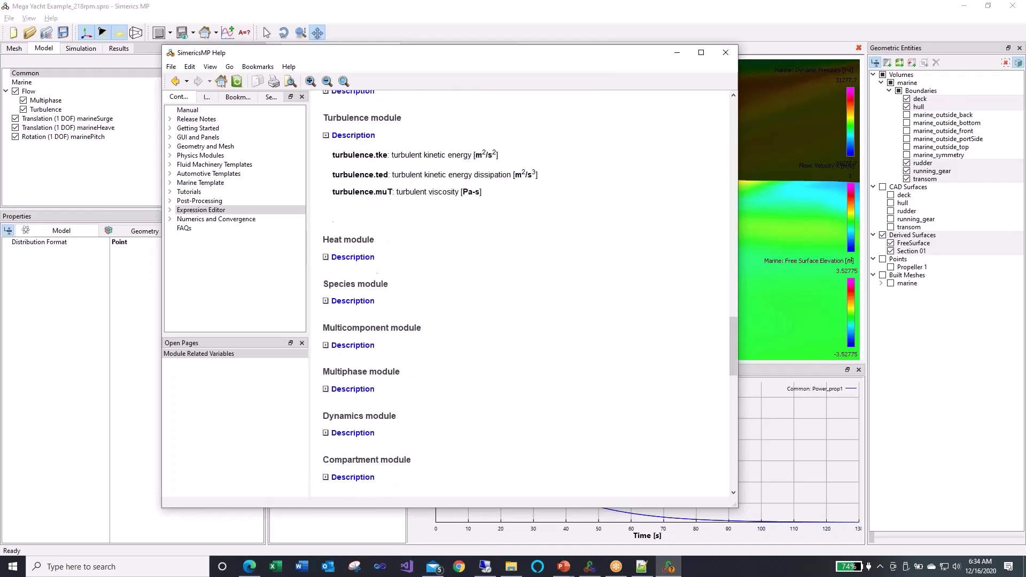
click(326, 389)
scroll(444, 321, down, 5)
scroll(447, 275, up, 10)
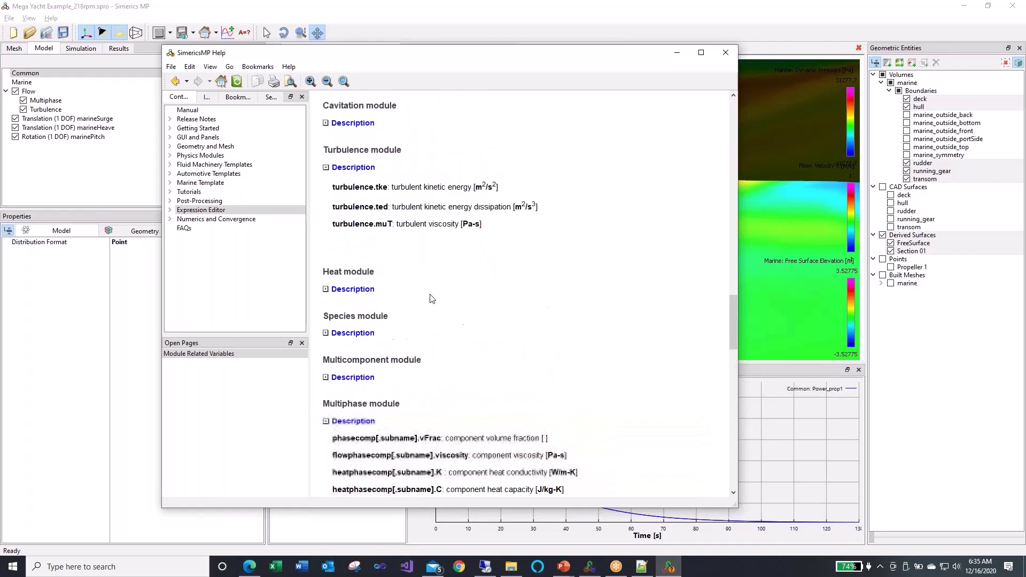
scroll(447, 275, up, 12)
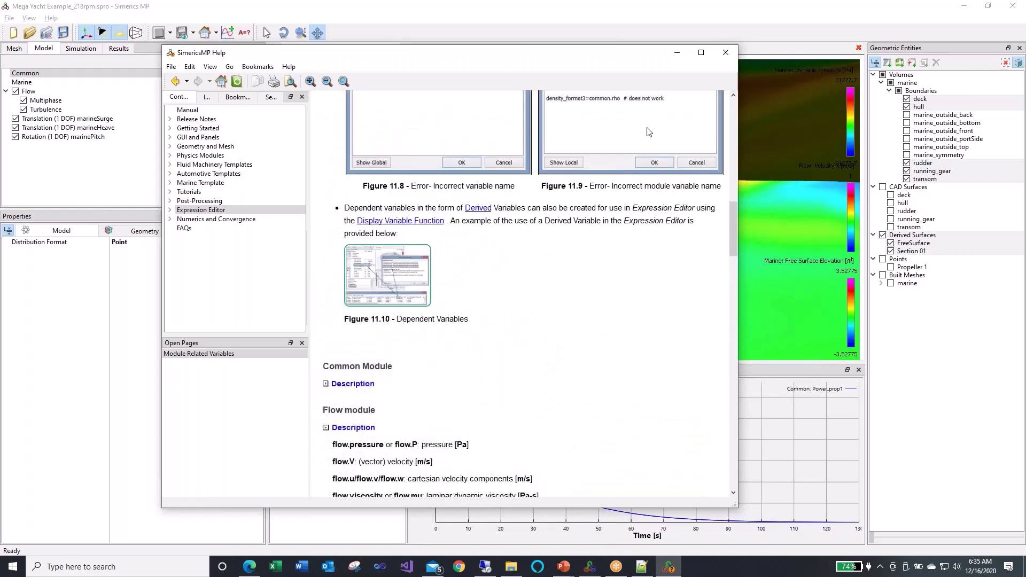
click(725, 53)
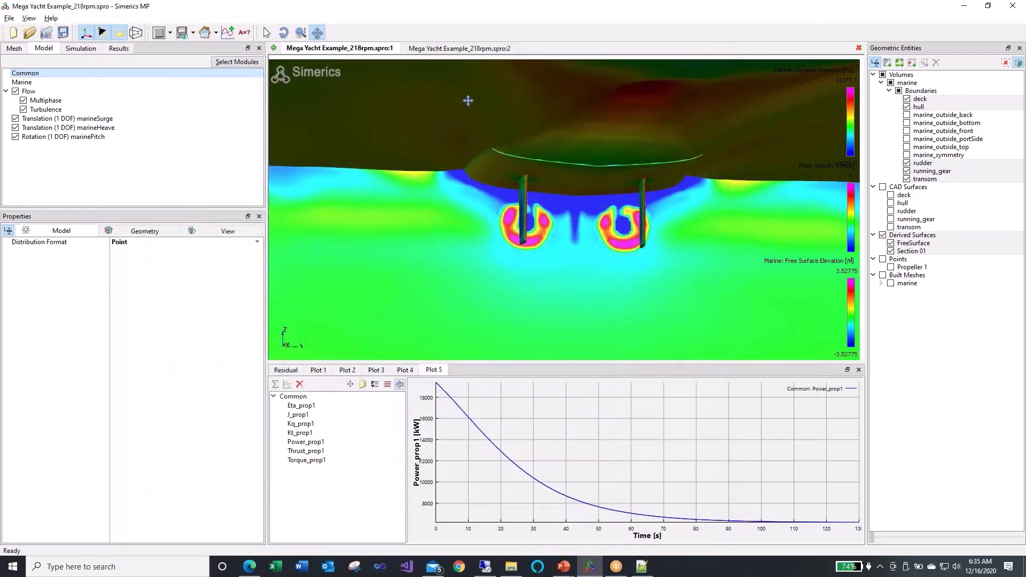